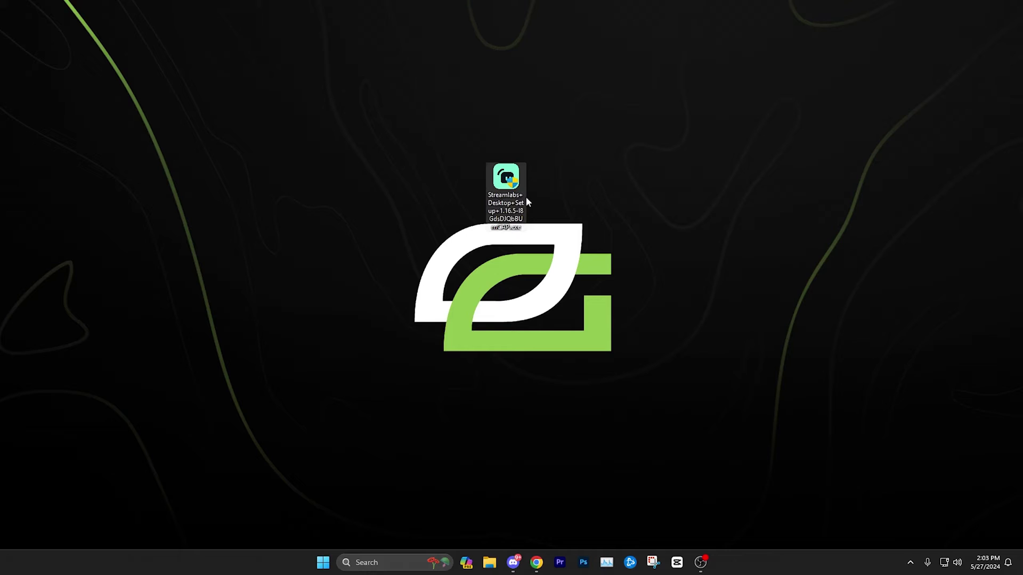
Step: Run the Streamlabs Desktop setup file and finish installation so the app launches
double_click(506, 181)
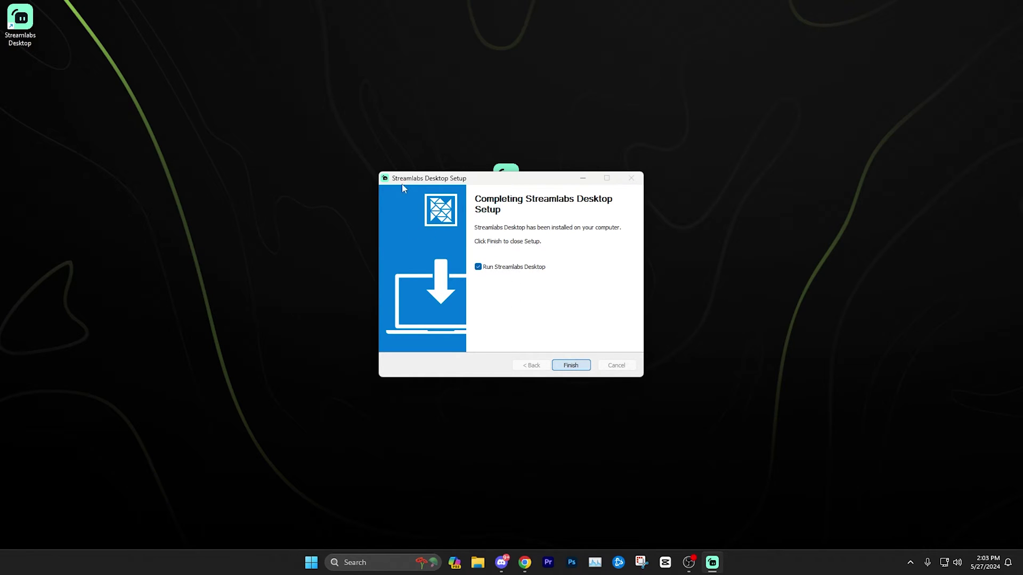
key(Return)
Step: Move the new desktop shortcut to the top centre and bring up the Streamlabs sign-in page
drag(18, 31, 416, 62)
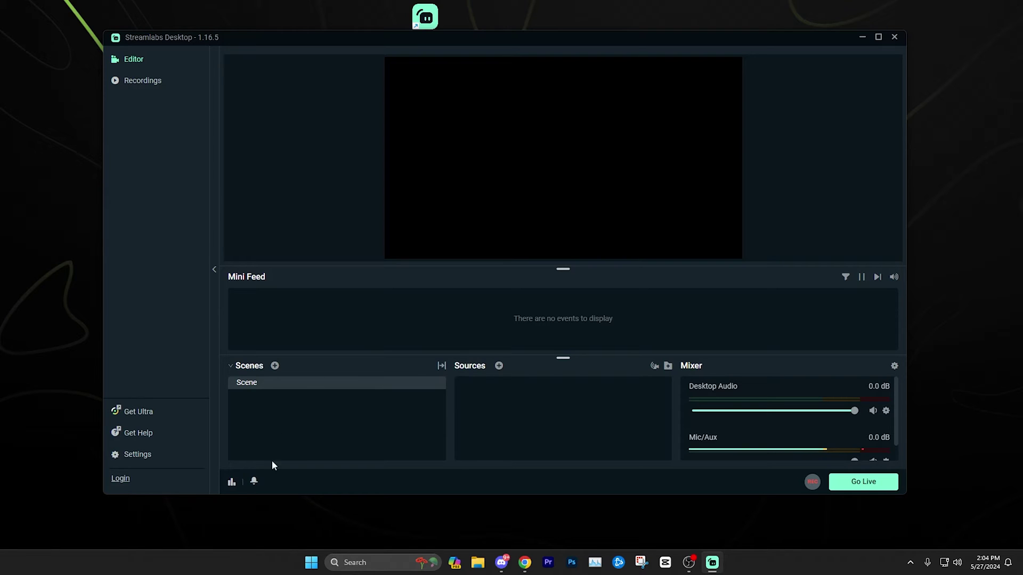
click(121, 479)
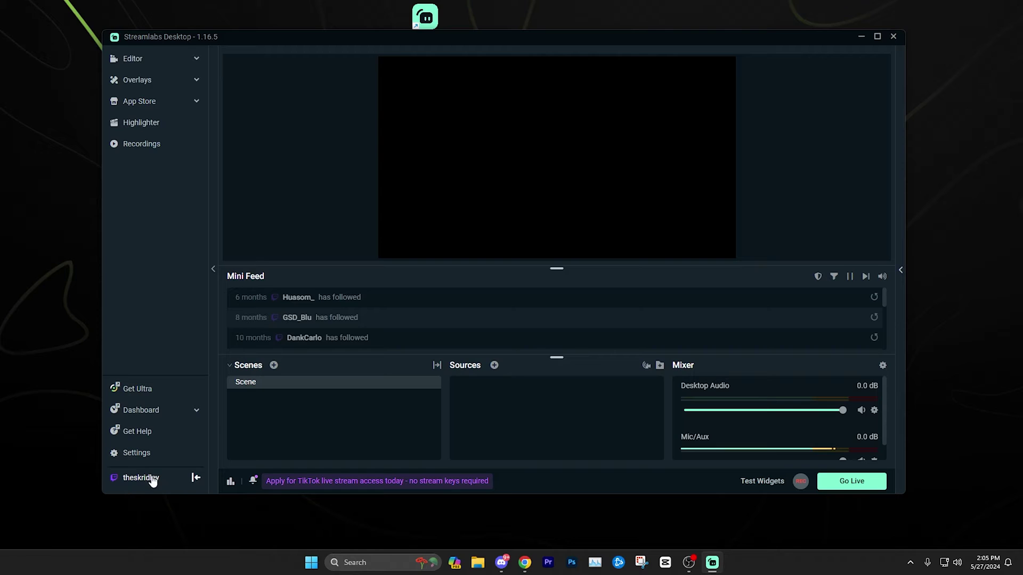
Step: Maximize the window and browse the Stream Destinations list in Settings > Stream
key(super+Up)
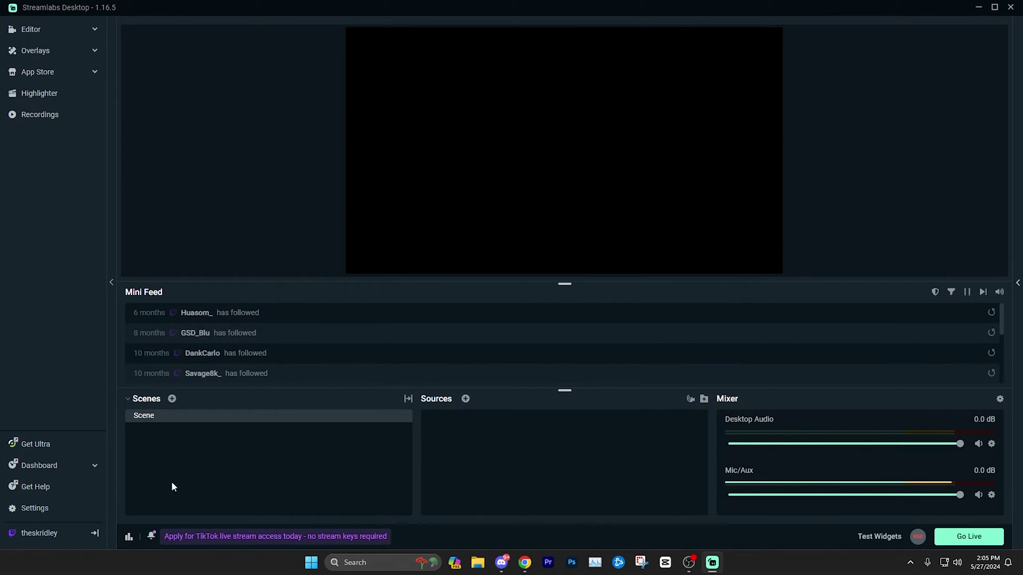
click(35, 509)
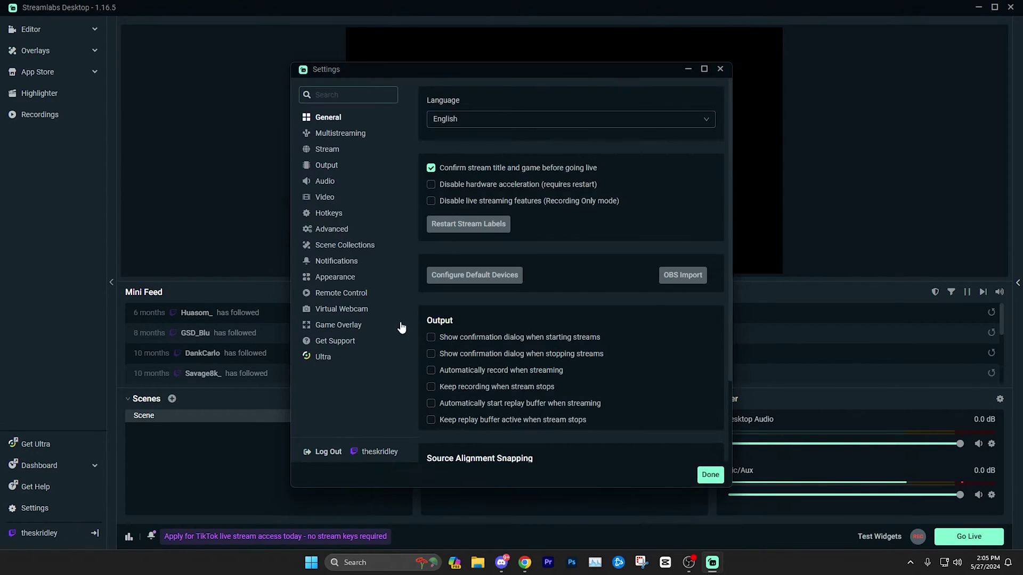
click(326, 152)
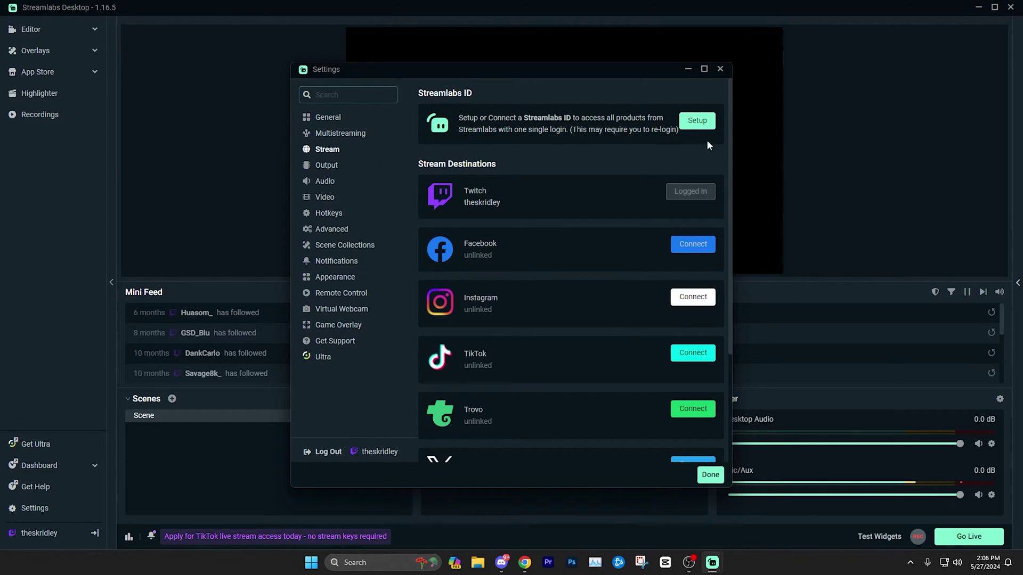
scroll(726, 131, down, 1)
scroll(726, 131, up, 1)
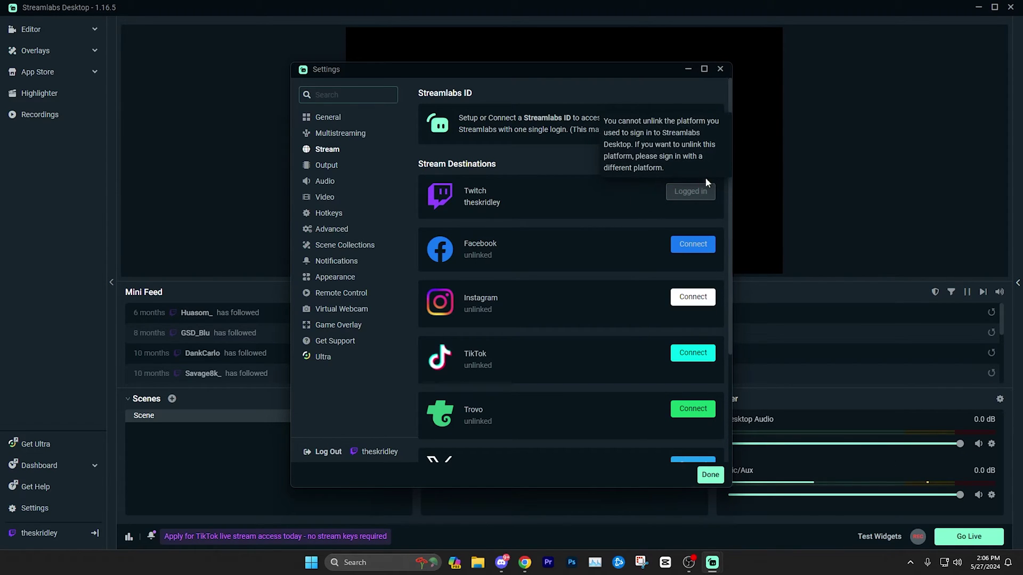
scroll(730, 282, down, 3)
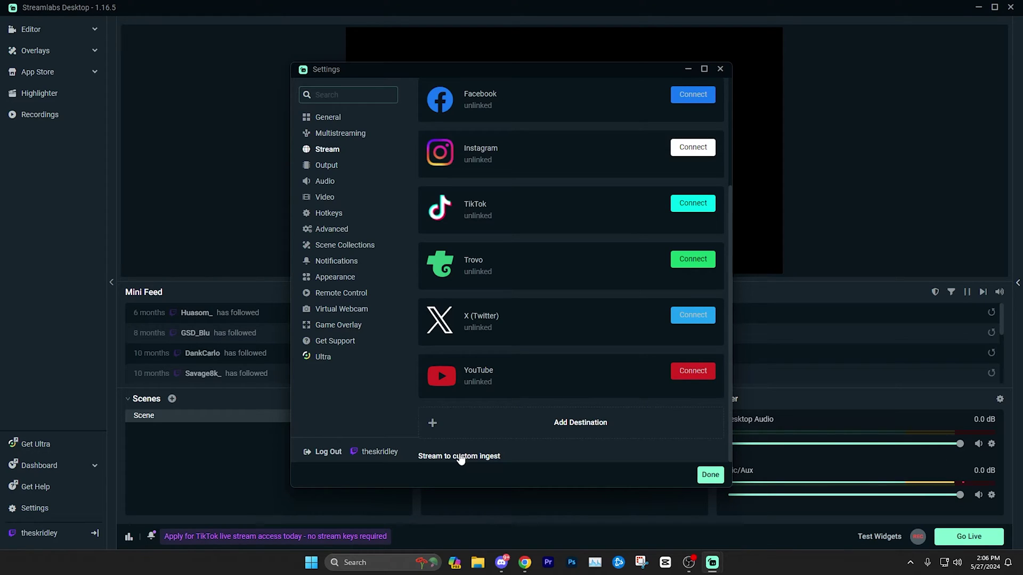
scroll(529, 282, up, 3)
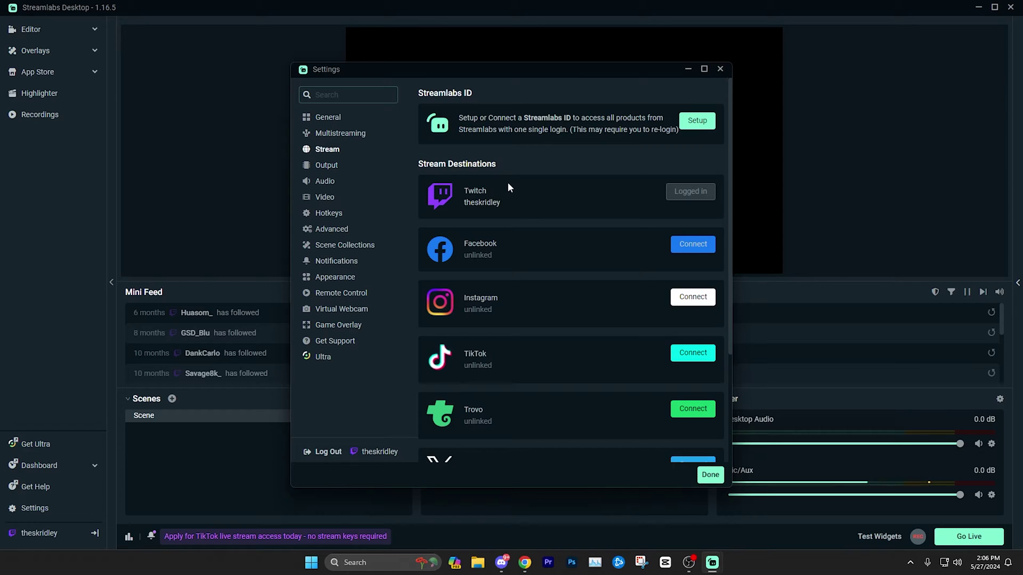
Step: Switch Output Mode to Advanced and select the NVIDIA NVENC H.264 (new) encoder
click(326, 167)
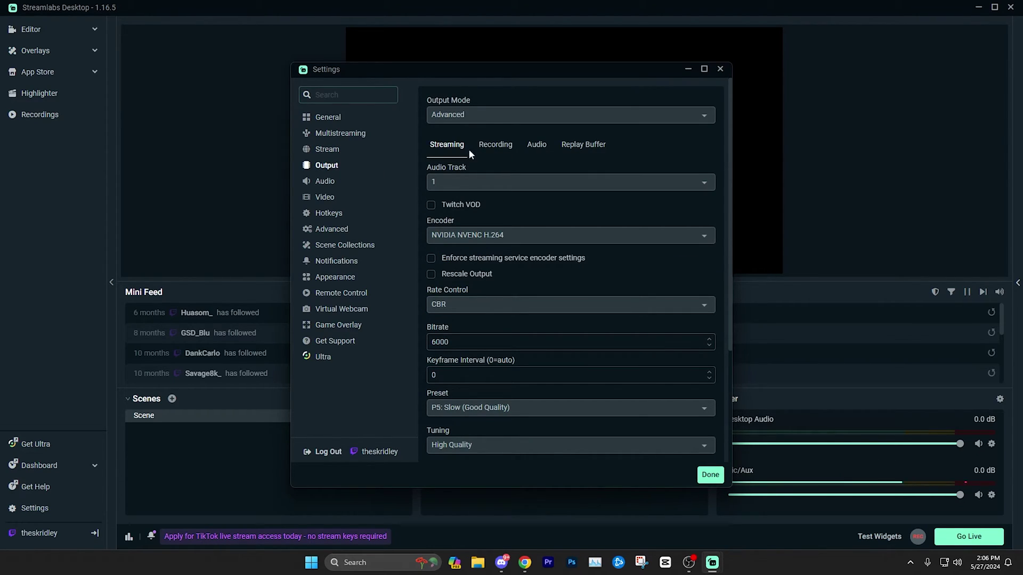
click(462, 115)
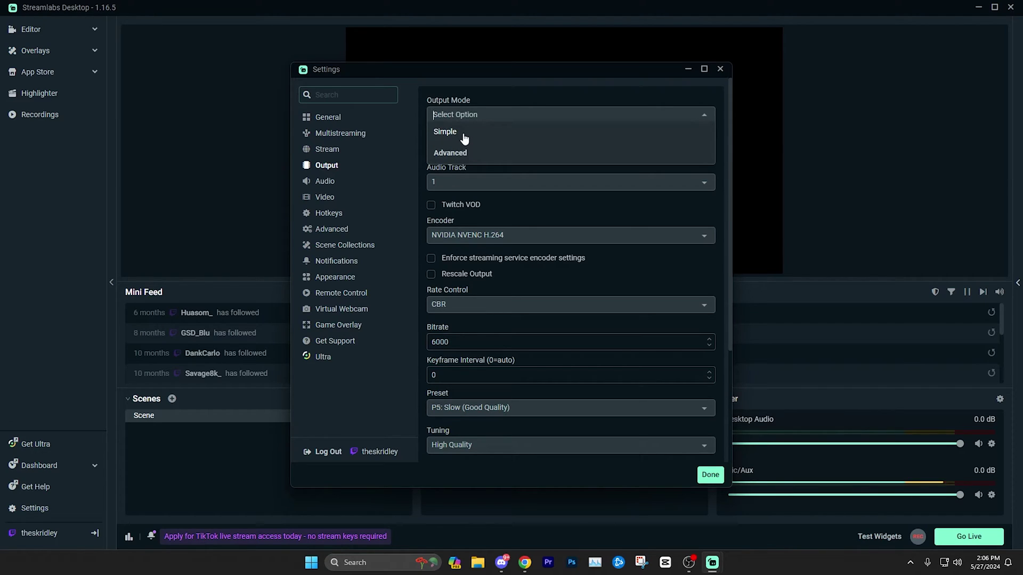
click(463, 153)
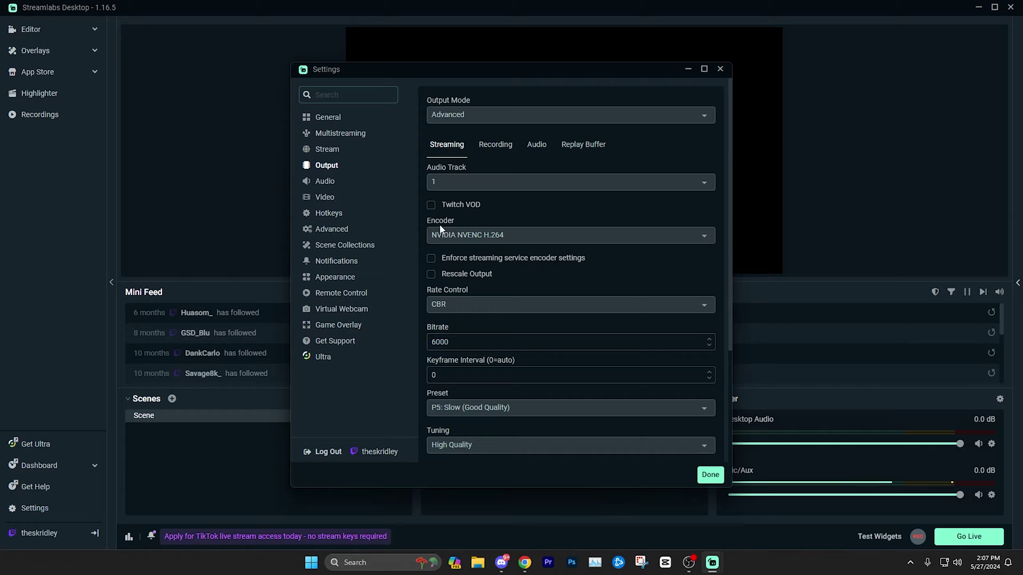
click(451, 237)
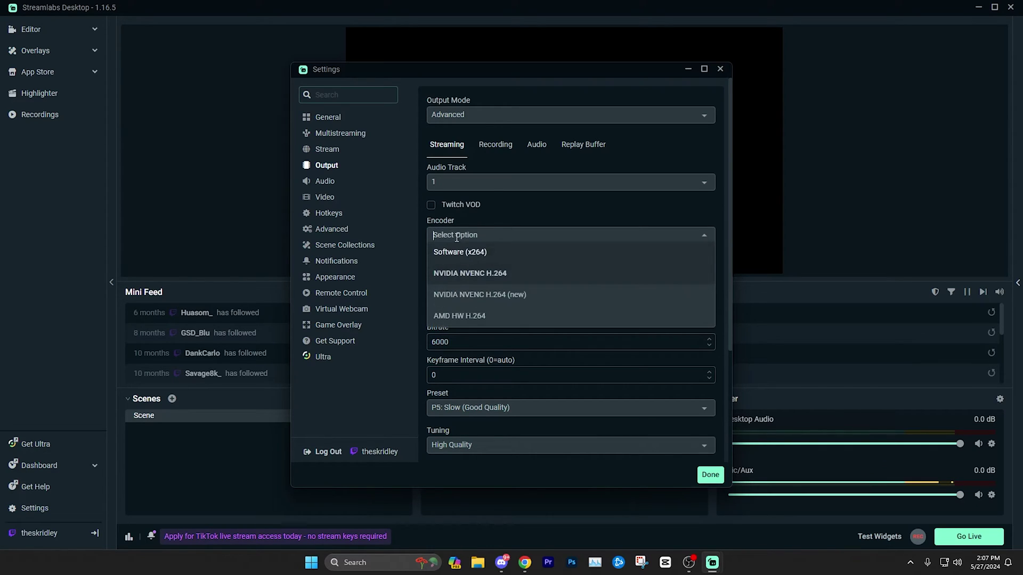
click(497, 299)
click(493, 235)
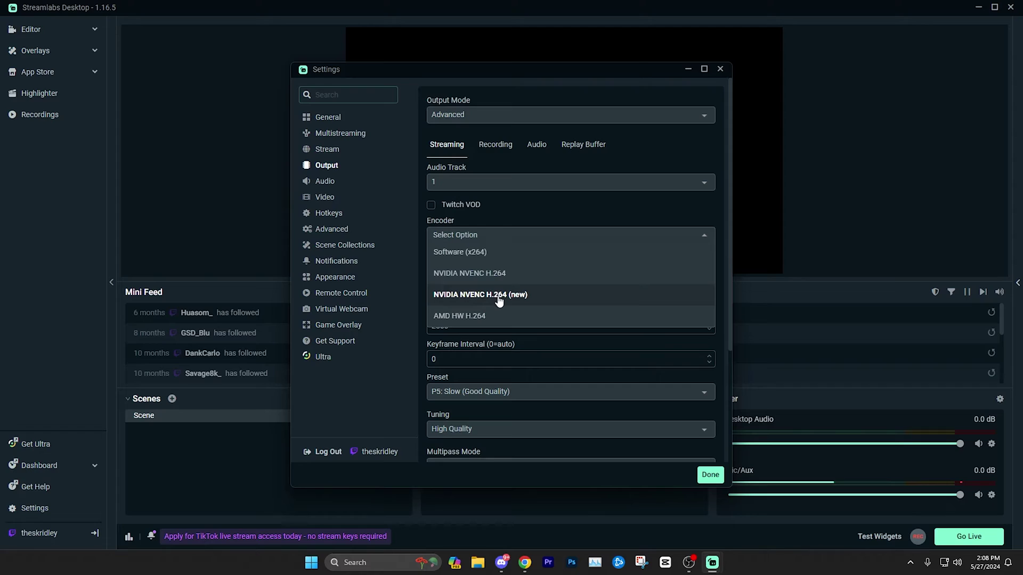
Step: Keep NVENC with CBR rate control and change the bitrate from 2500 to 6000
click(496, 297)
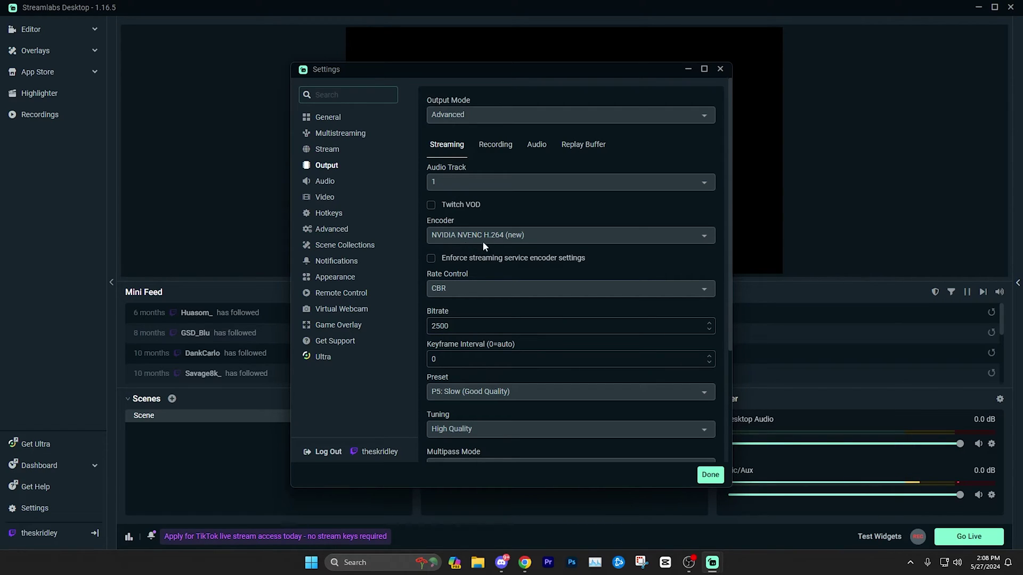
click(452, 287)
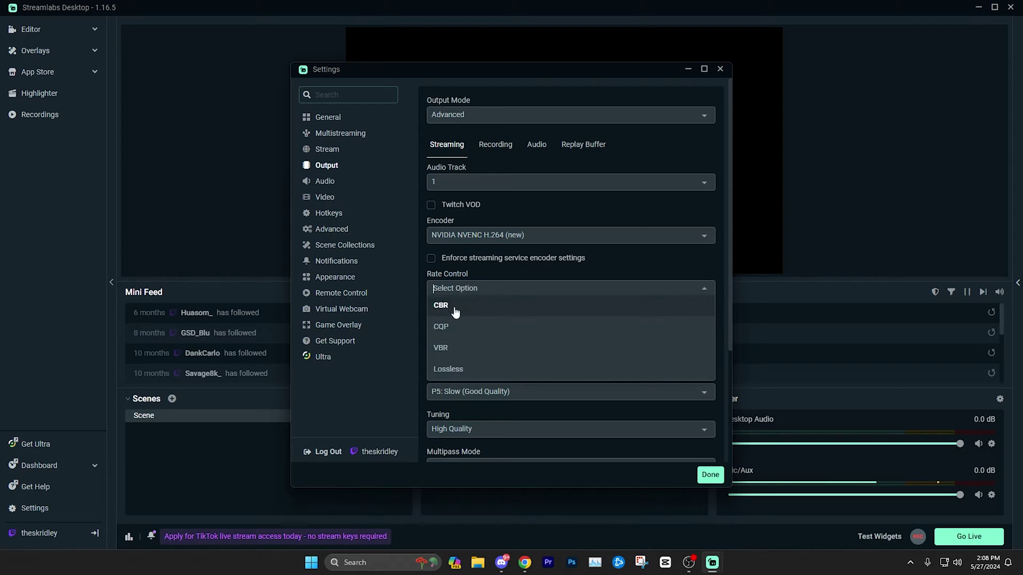
click(454, 309)
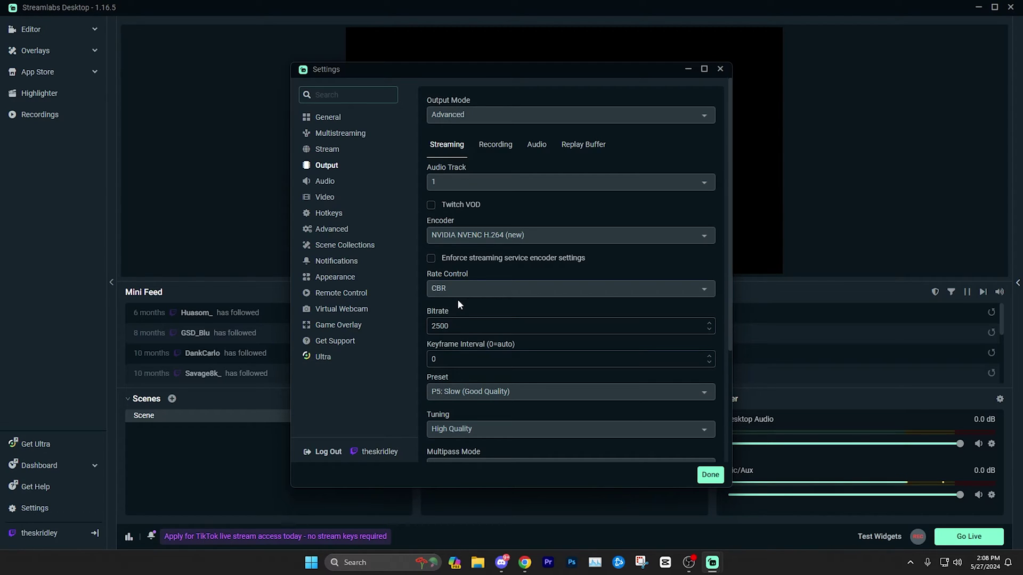
scroll(461, 301, down, 1)
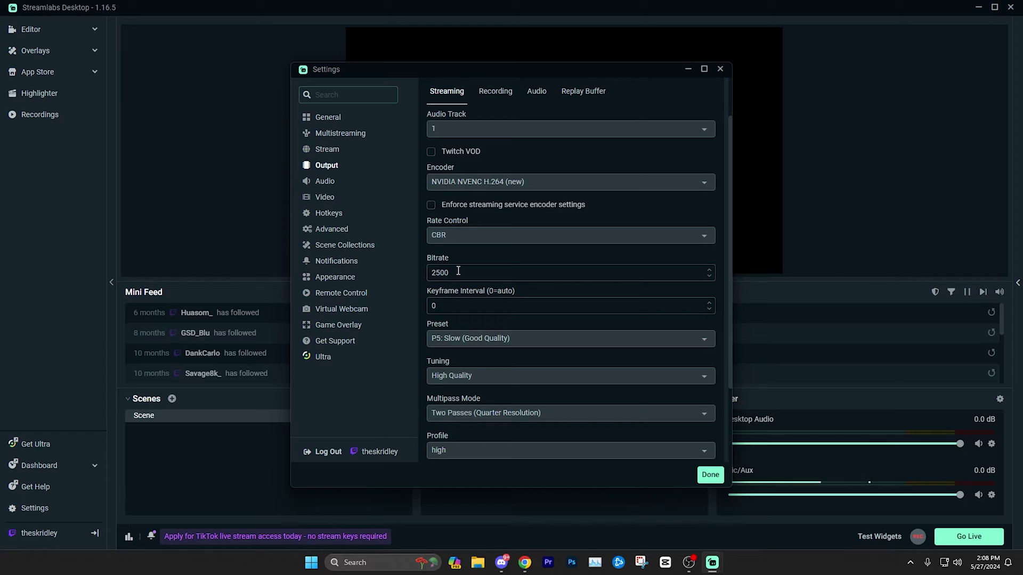
drag(459, 271, 437, 270)
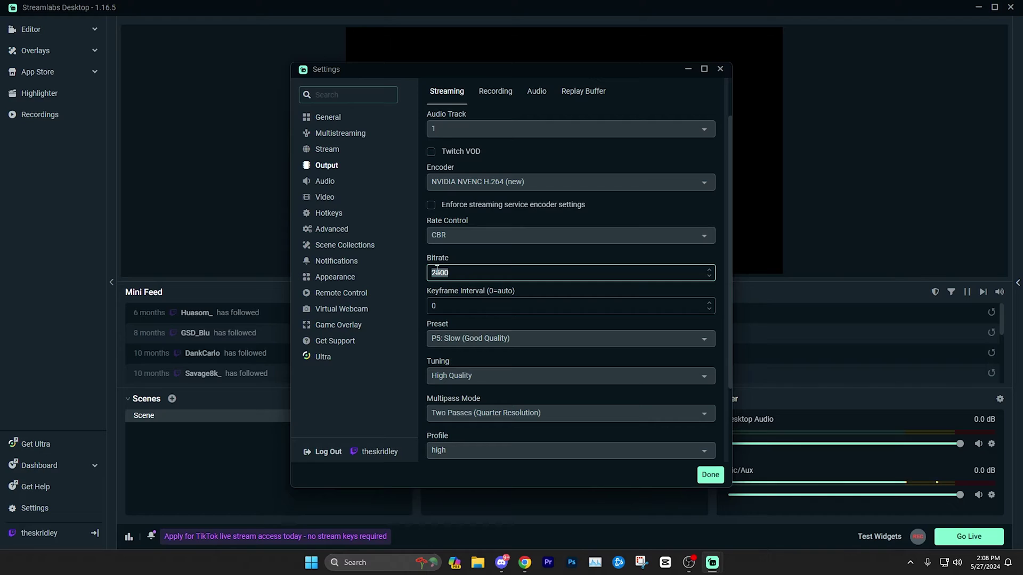
text(6000)
click(486, 262)
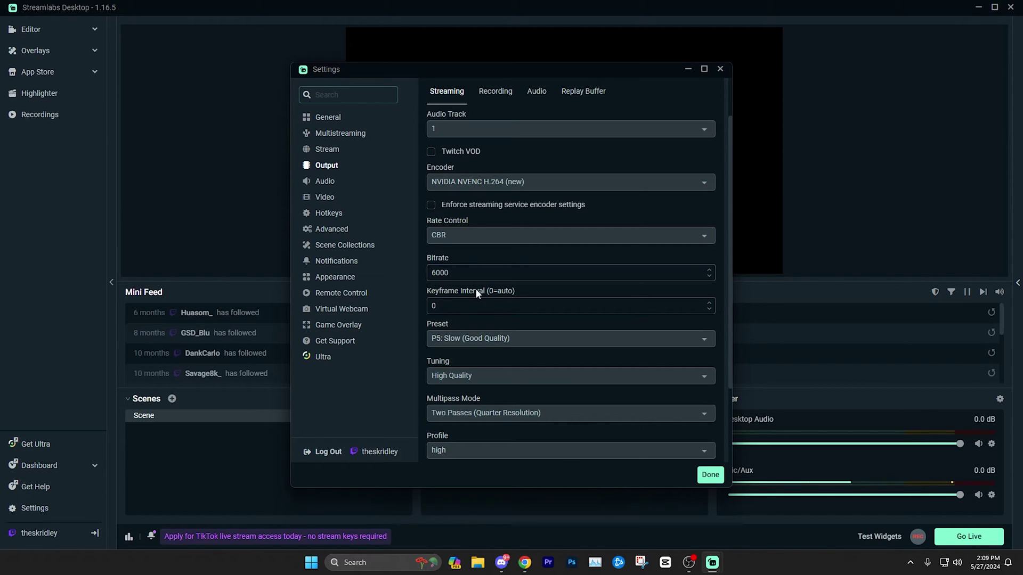
Step: Keep the P5: Slow (Good Quality) preset and High Quality tuning
scroll(475, 289, down, 1)
click(448, 287)
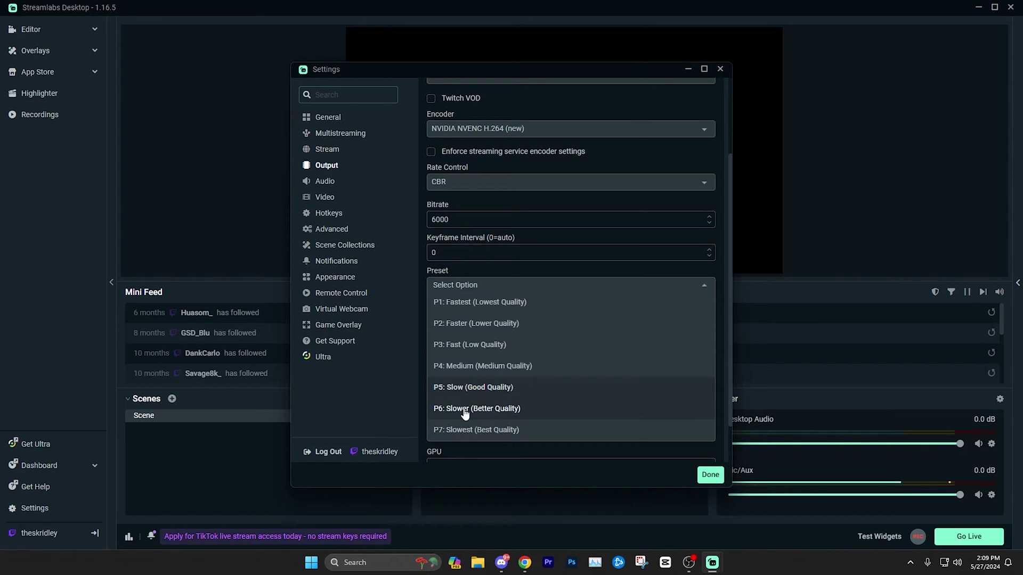
click(461, 388)
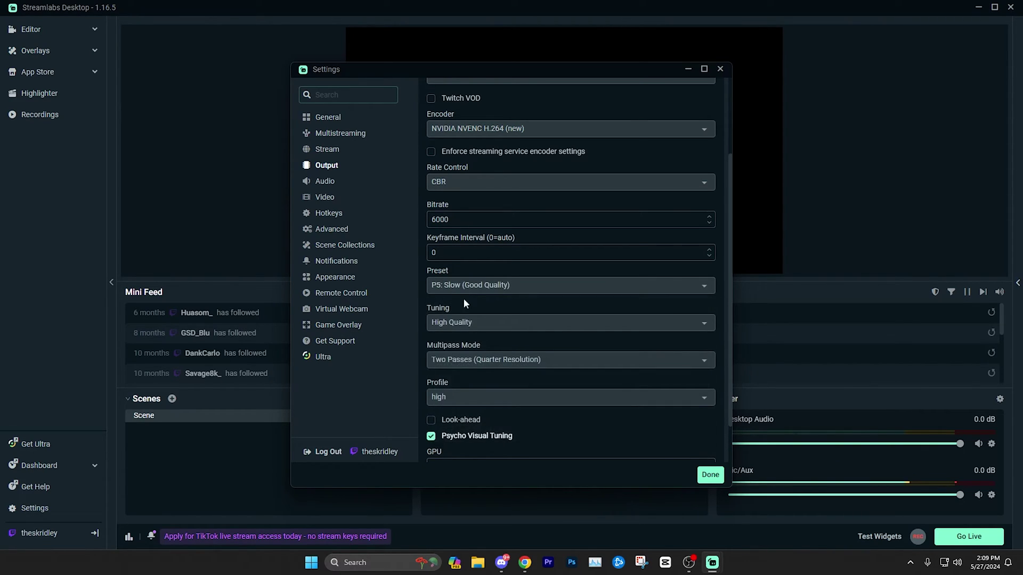
scroll(468, 291, down, 1)
click(466, 272)
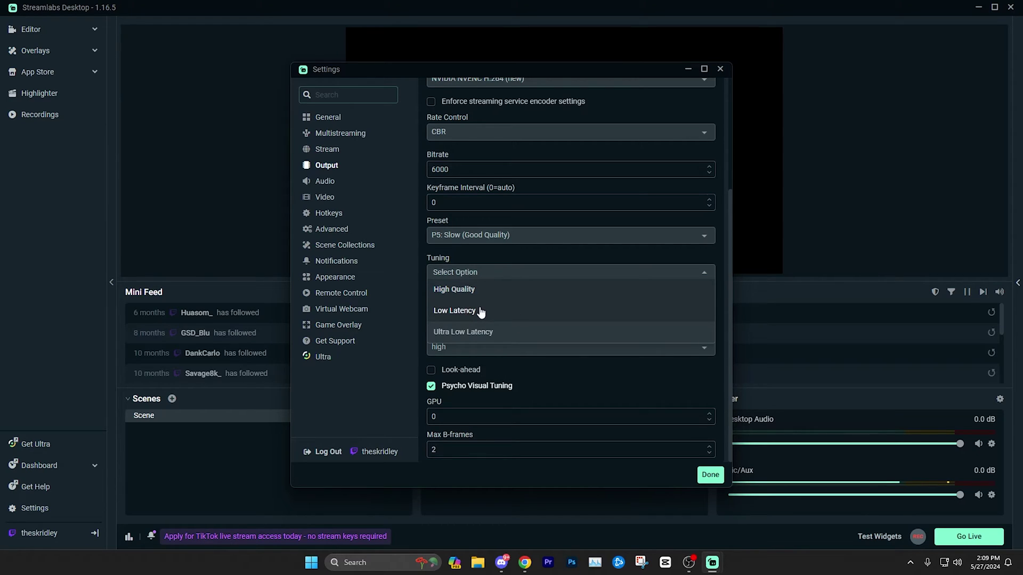
click(479, 289)
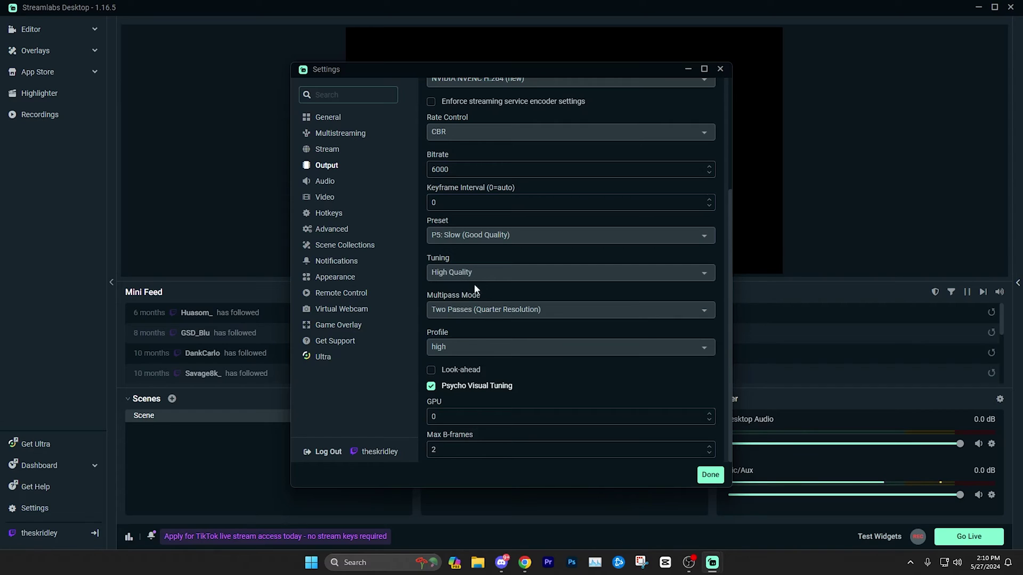
Step: Set Multipass Mode to Two Passes (Full Resolution) and scroll back to the top
click(465, 309)
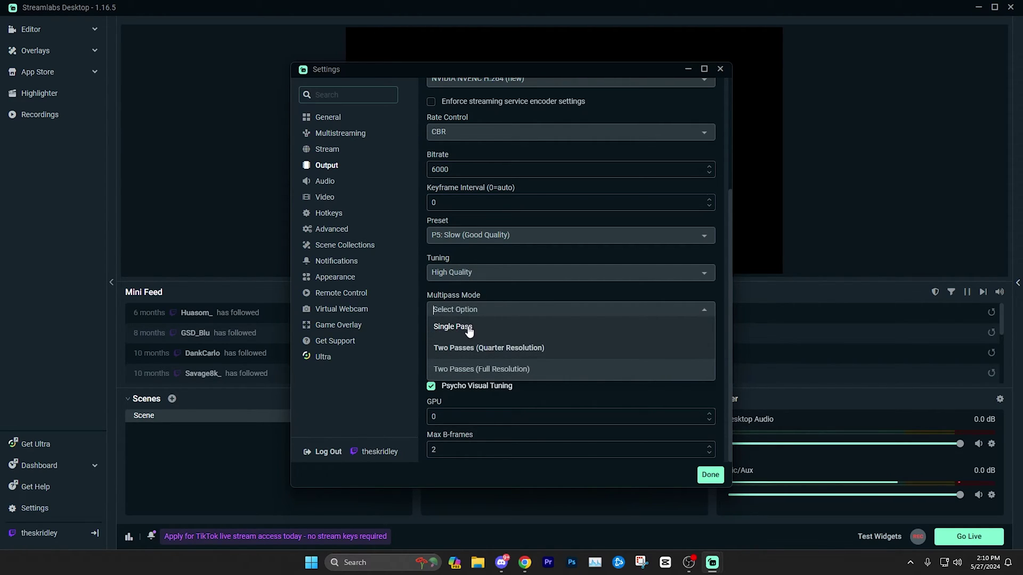
click(470, 329)
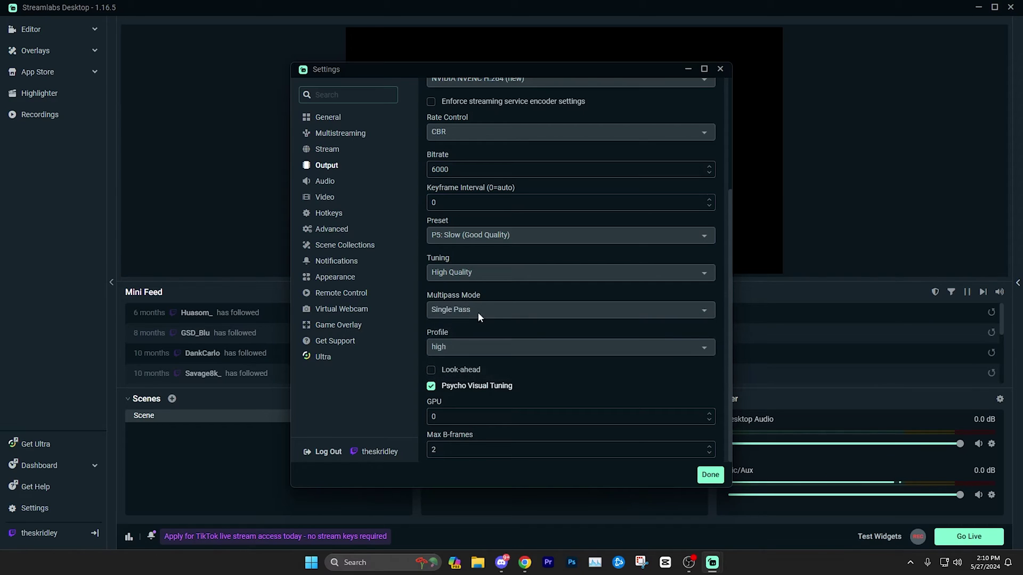
click(477, 312)
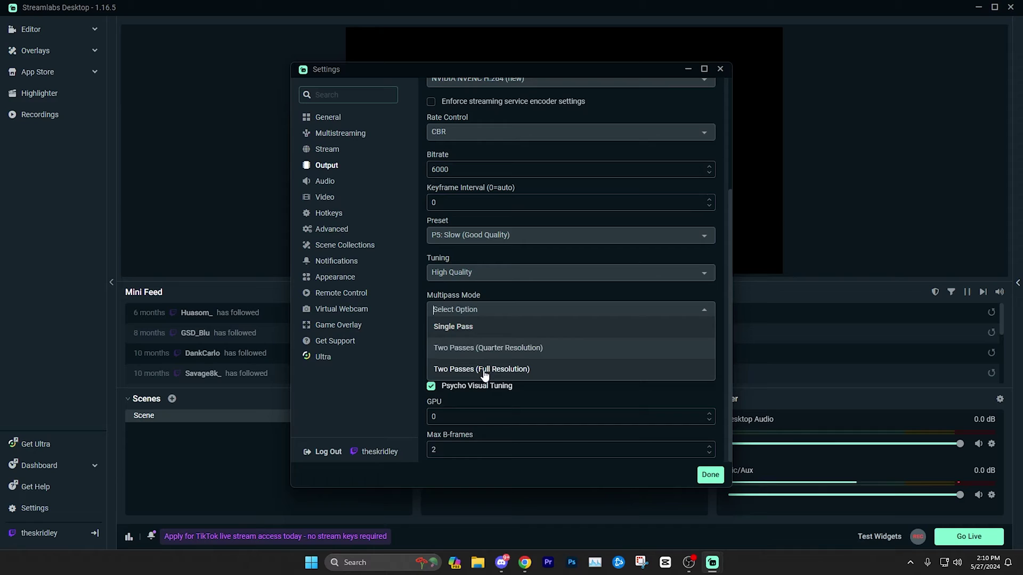
click(484, 376)
click(490, 314)
click(485, 370)
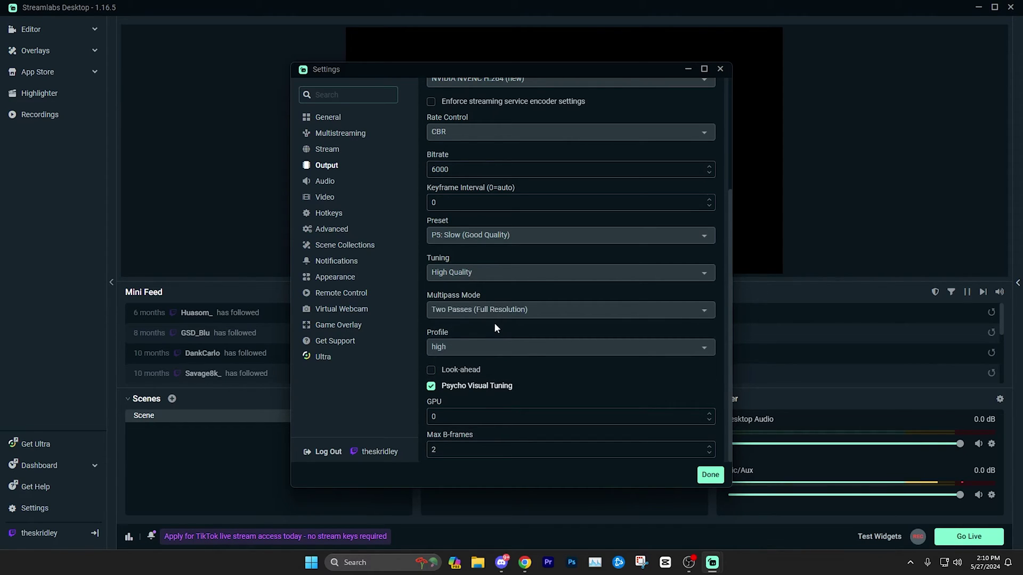
click(494, 313)
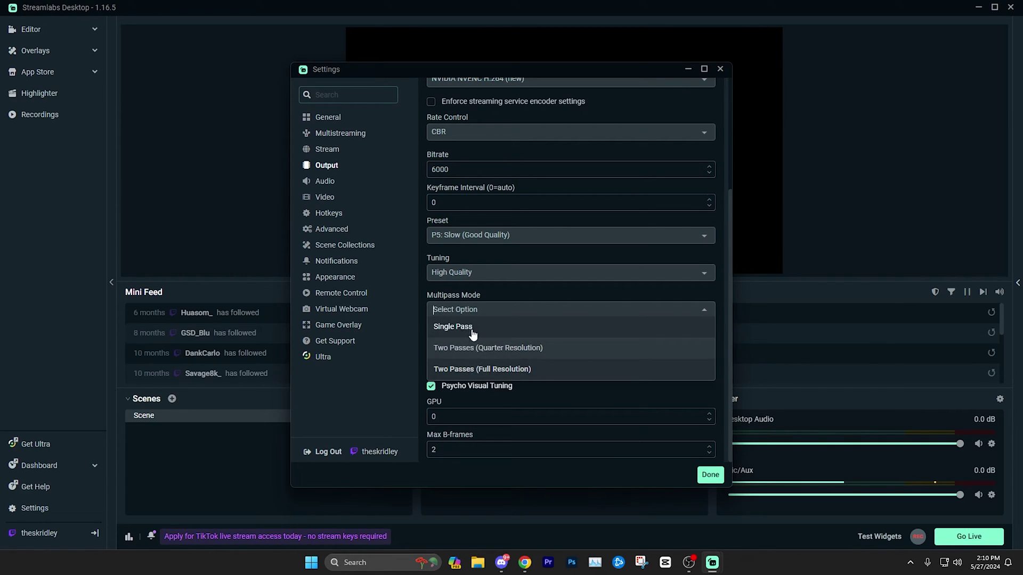
click(526, 371)
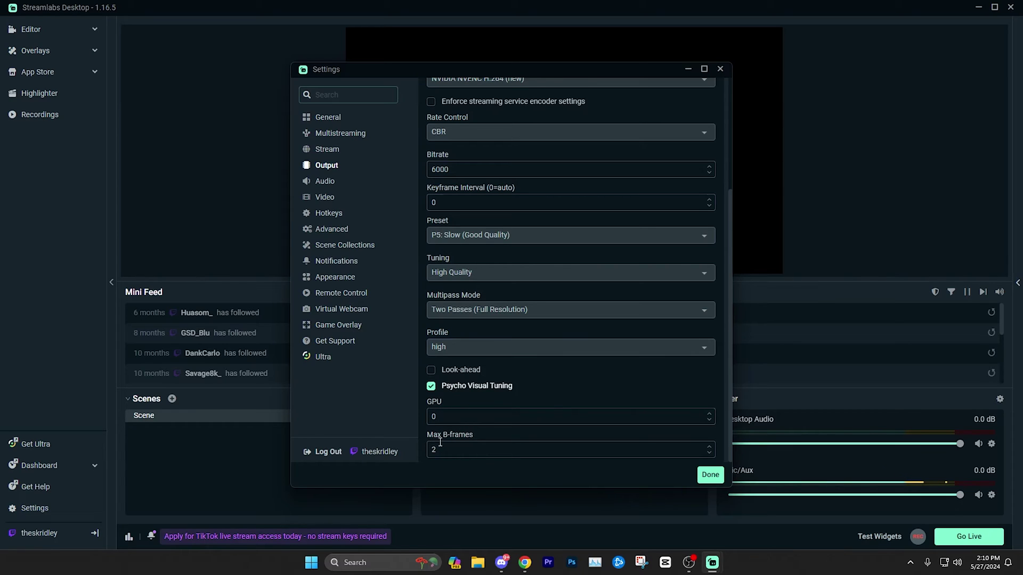
scroll(492, 405, up, 3)
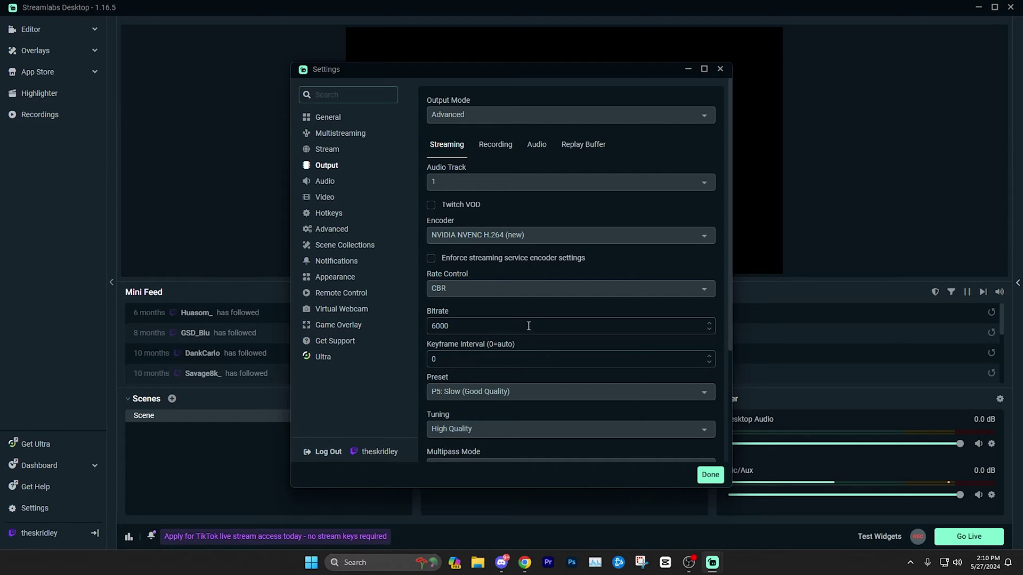
Step: In Video settings, try 1152x648 output and confirm the base canvas stays 1920x1080
click(325, 198)
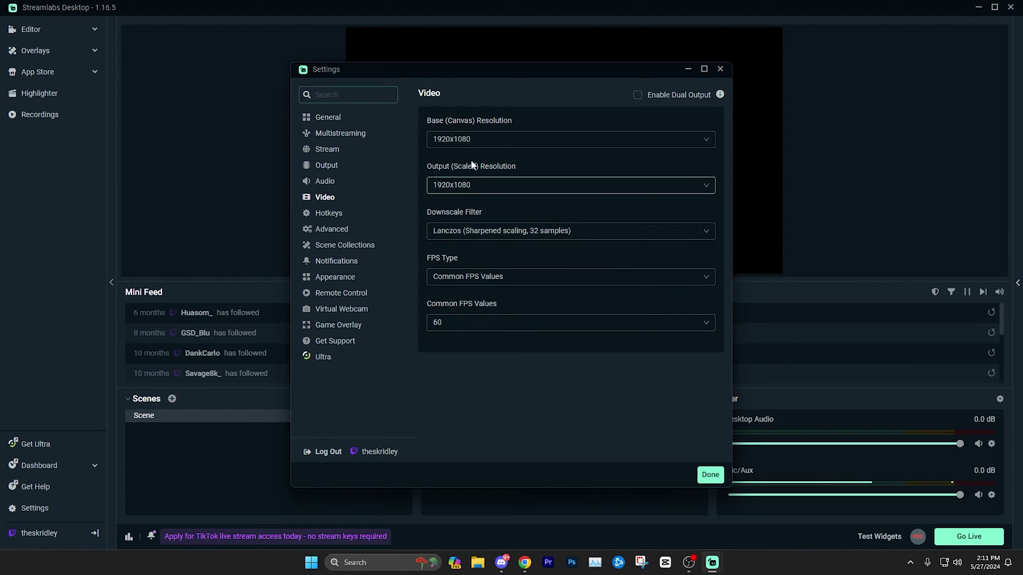
click(472, 185)
click(474, 274)
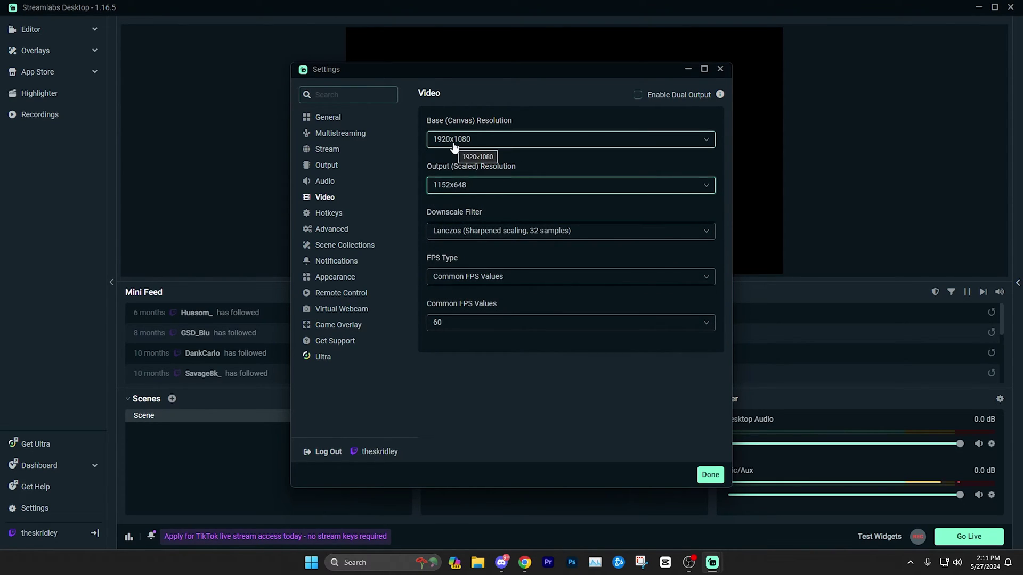
click(463, 140)
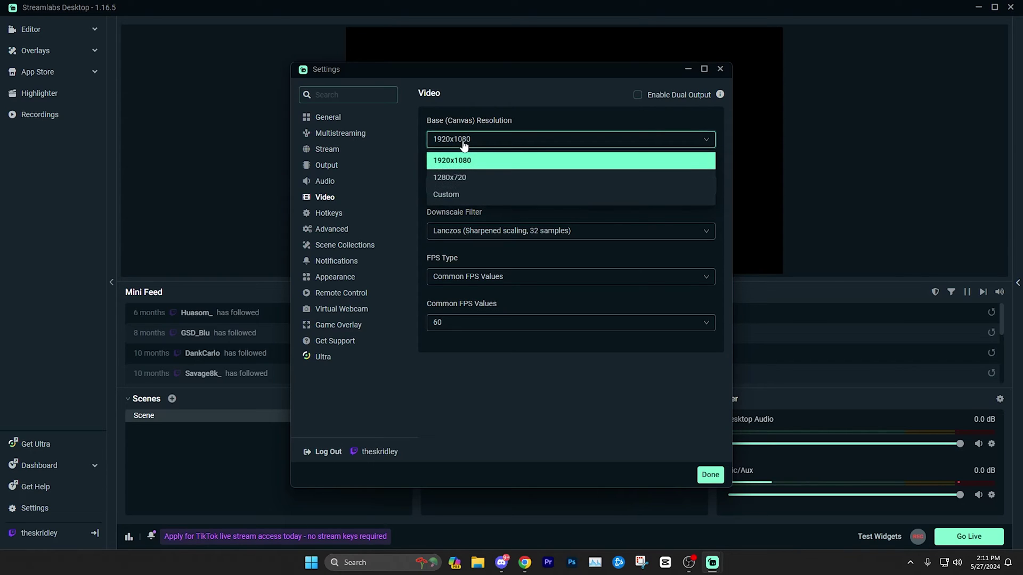
click(435, 120)
click(475, 139)
click(467, 163)
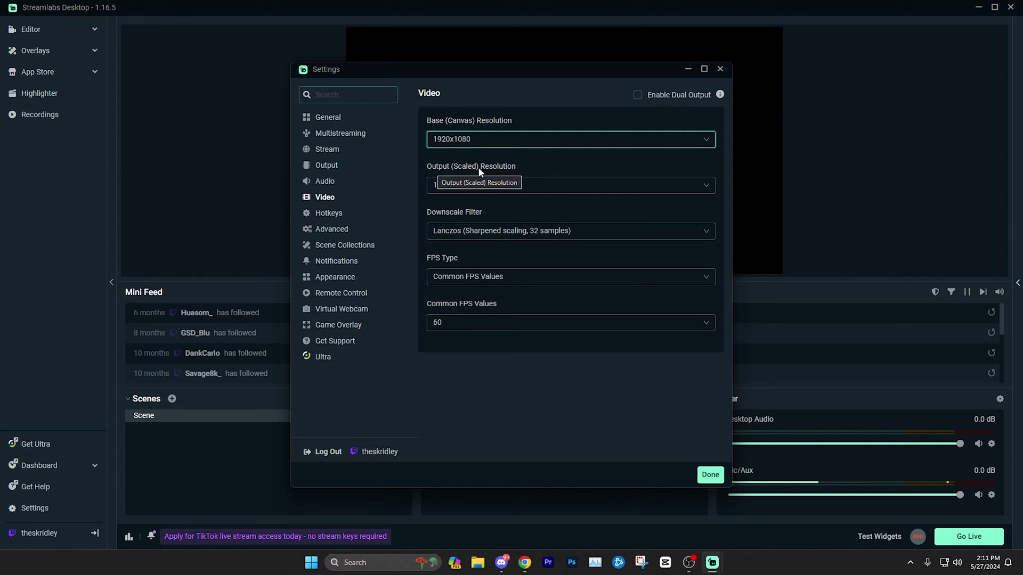
Step: Cycle the scaled output resolution through 1920x1080 and 1280x720, then choose Custom
click(472, 185)
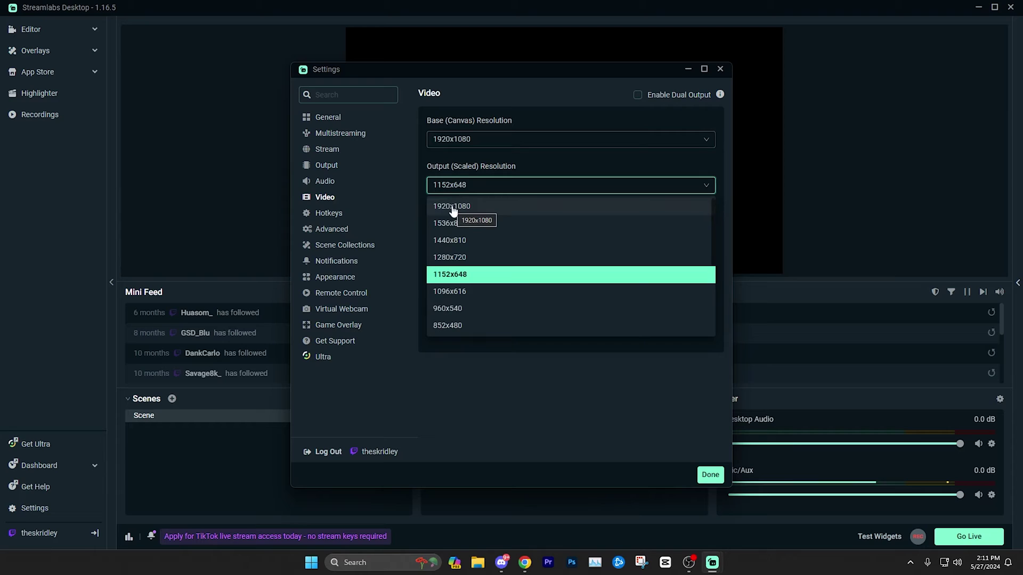
click(454, 208)
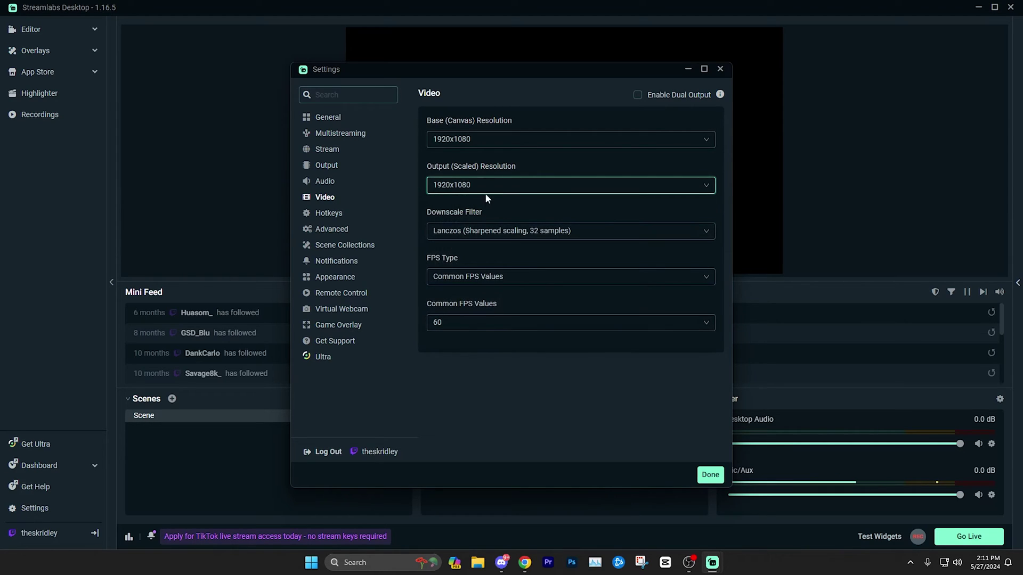
click(473, 194)
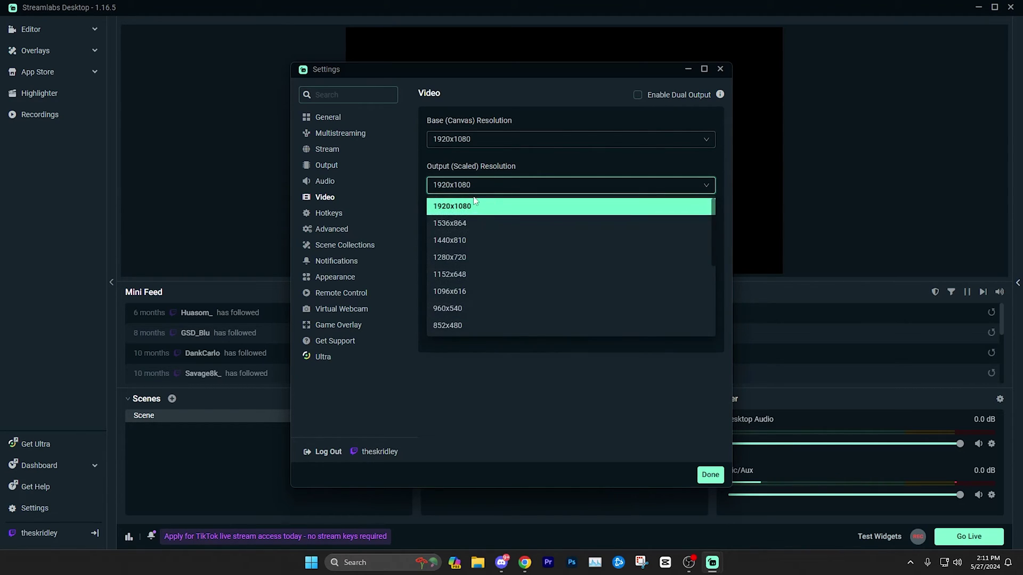
click(460, 259)
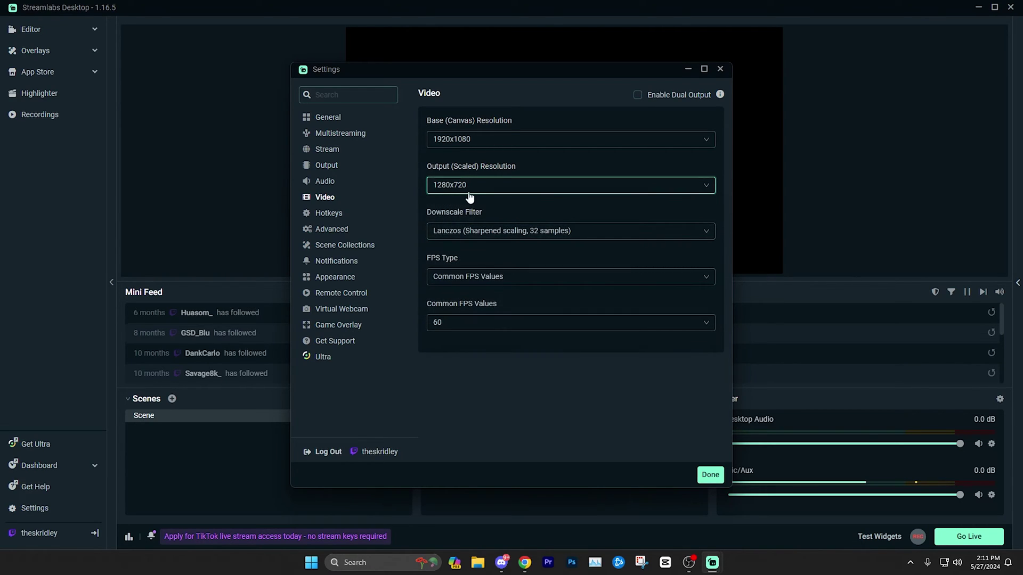
click(469, 190)
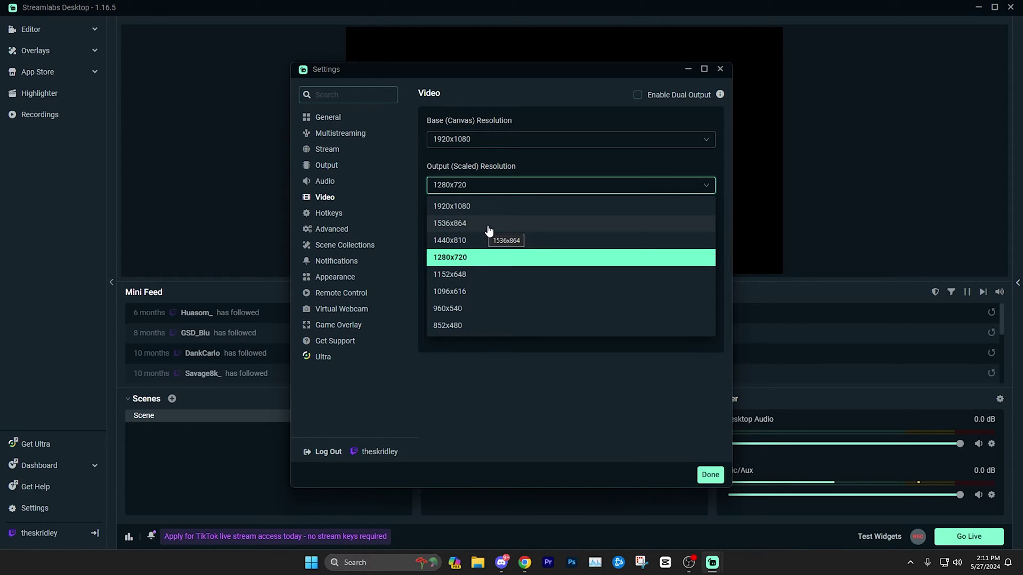
click(491, 187)
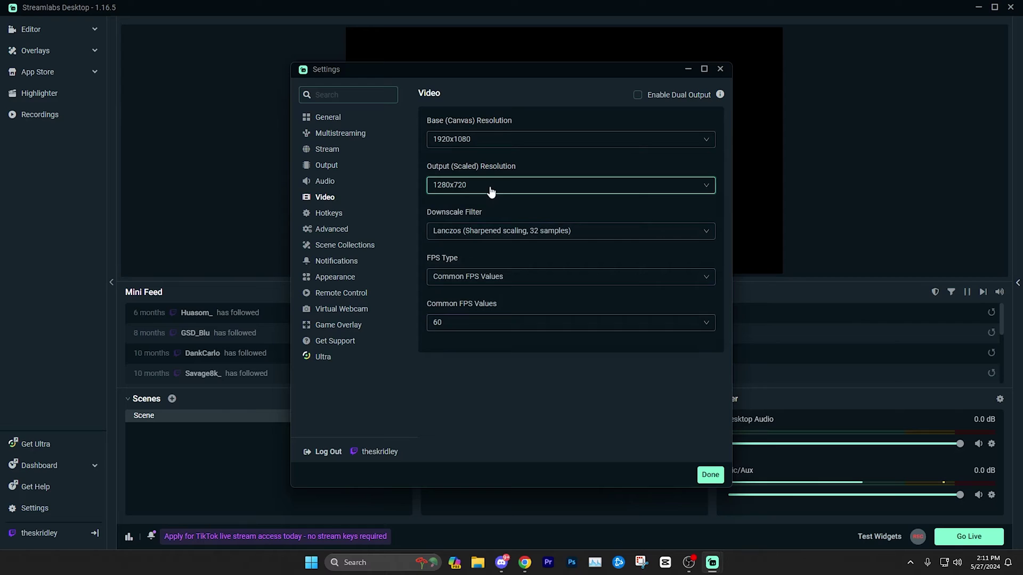
click(491, 186)
click(491, 187)
click(491, 190)
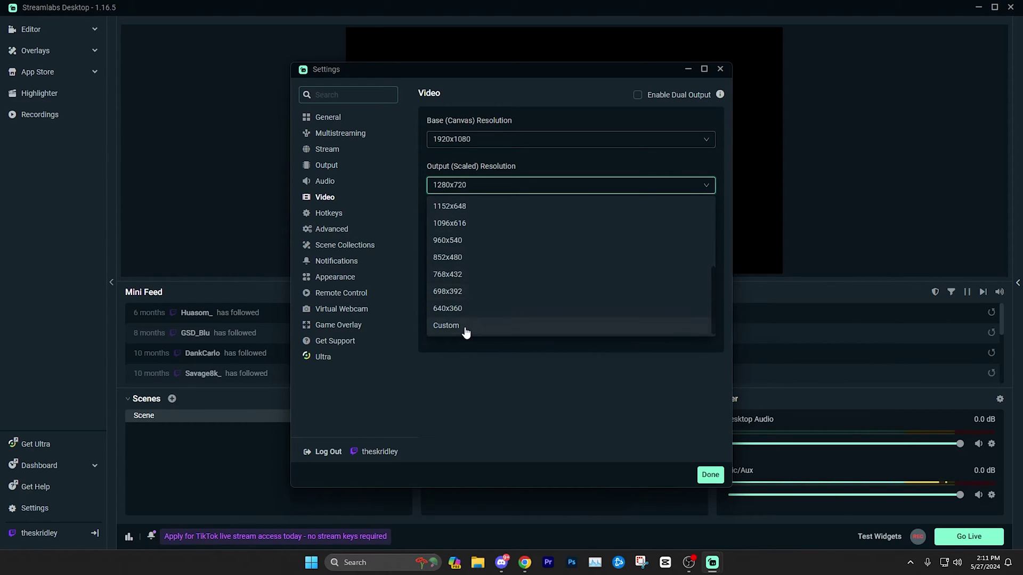
click(466, 328)
click(462, 228)
click(482, 186)
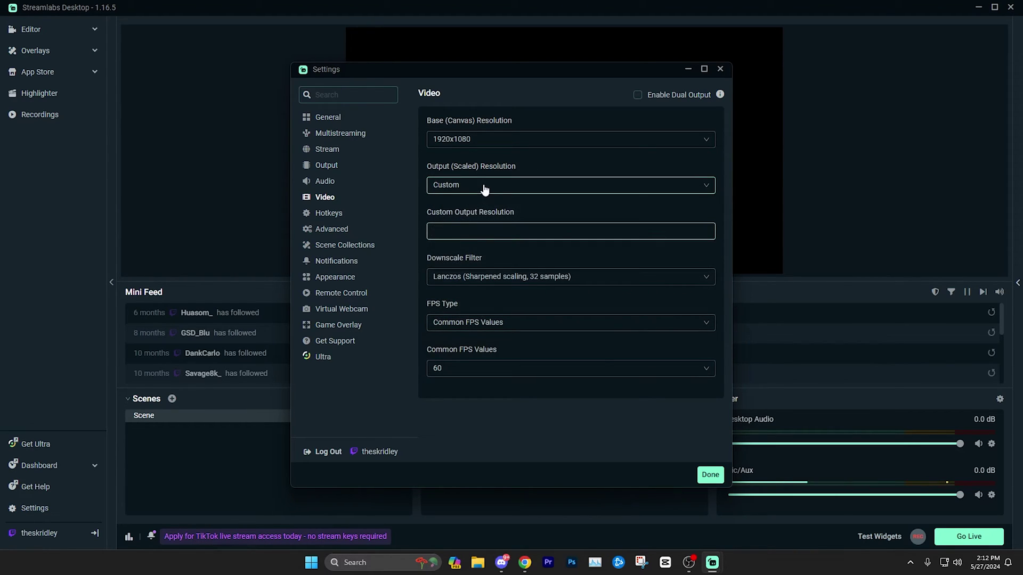
Step: Set the output resolution to 1920x1080 and keep the Lanczos downscale filter
click(471, 212)
click(460, 230)
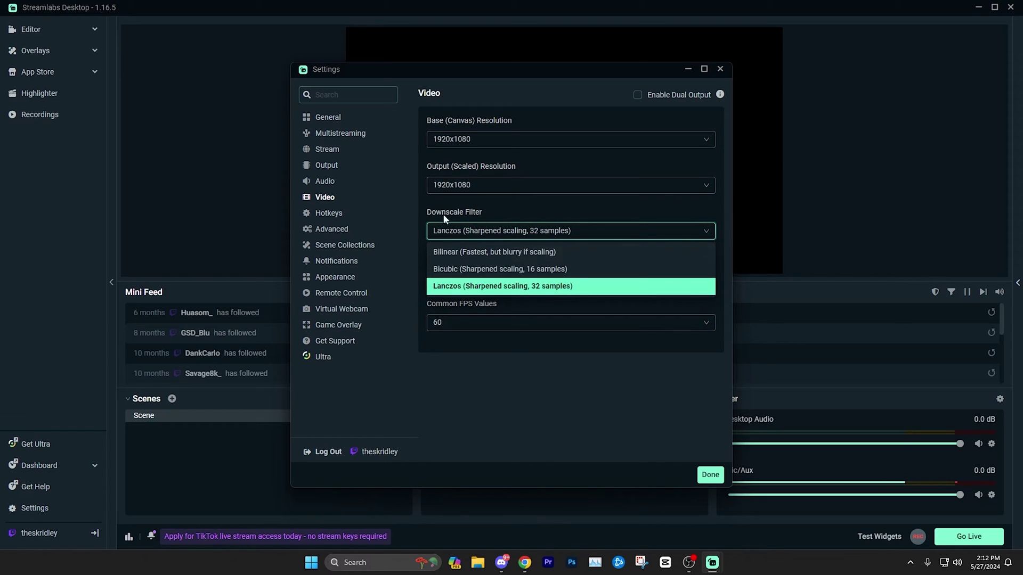
click(462, 293)
click(469, 235)
click(473, 233)
click(473, 230)
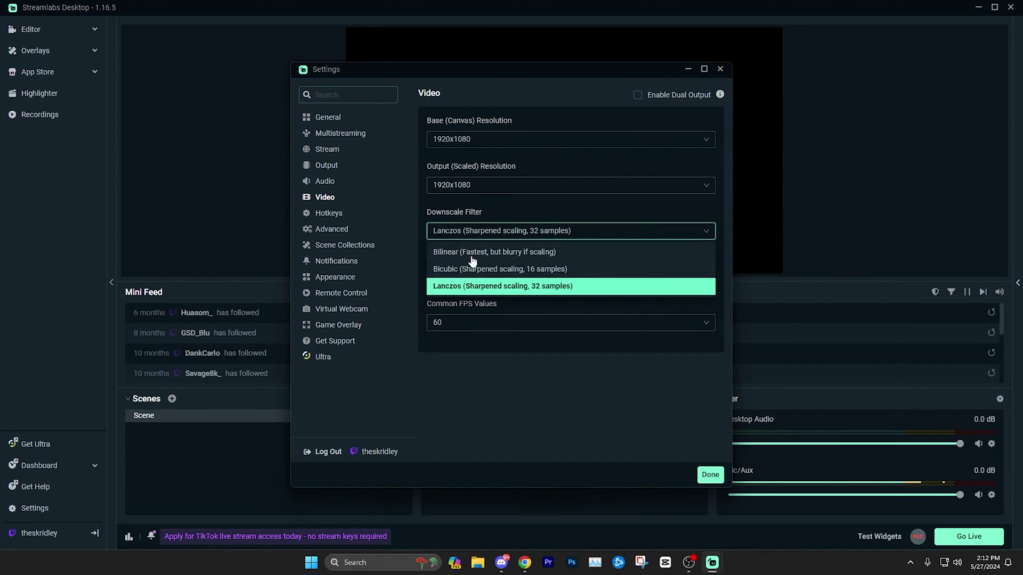
click(463, 287)
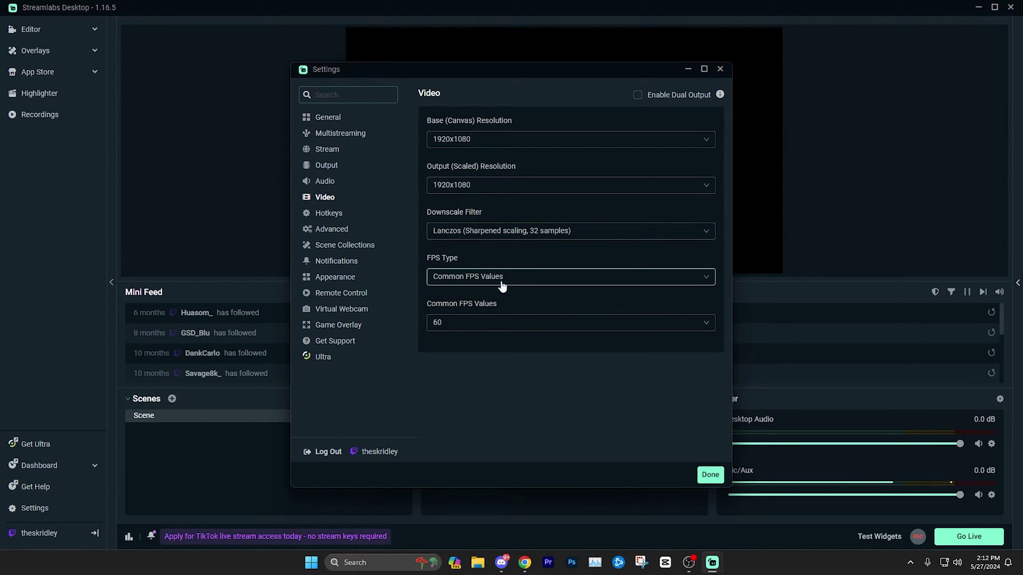
Step: Keep Common FPS Values and set the frame rate to 60 after trying 30
click(461, 272)
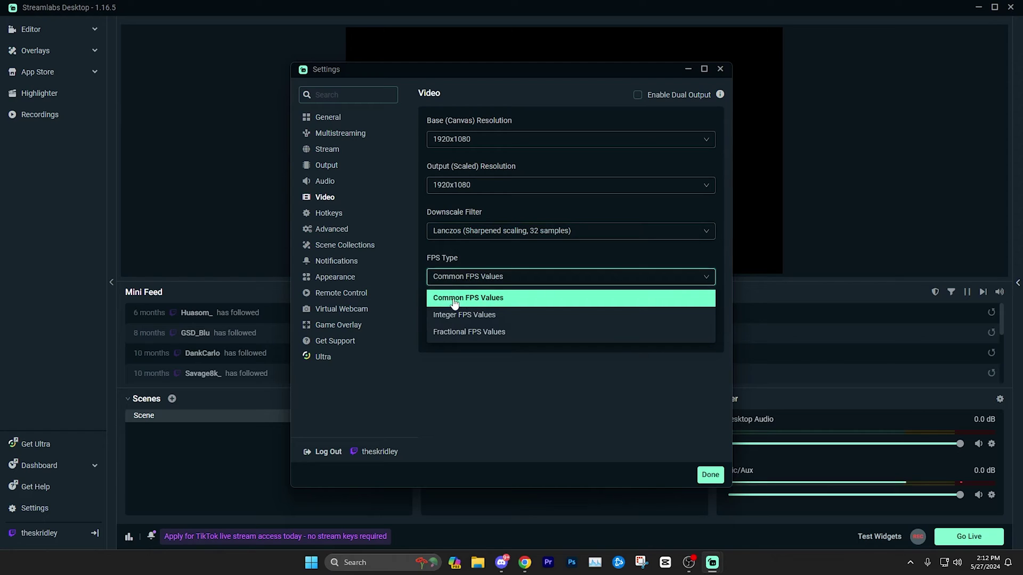
click(458, 302)
click(458, 323)
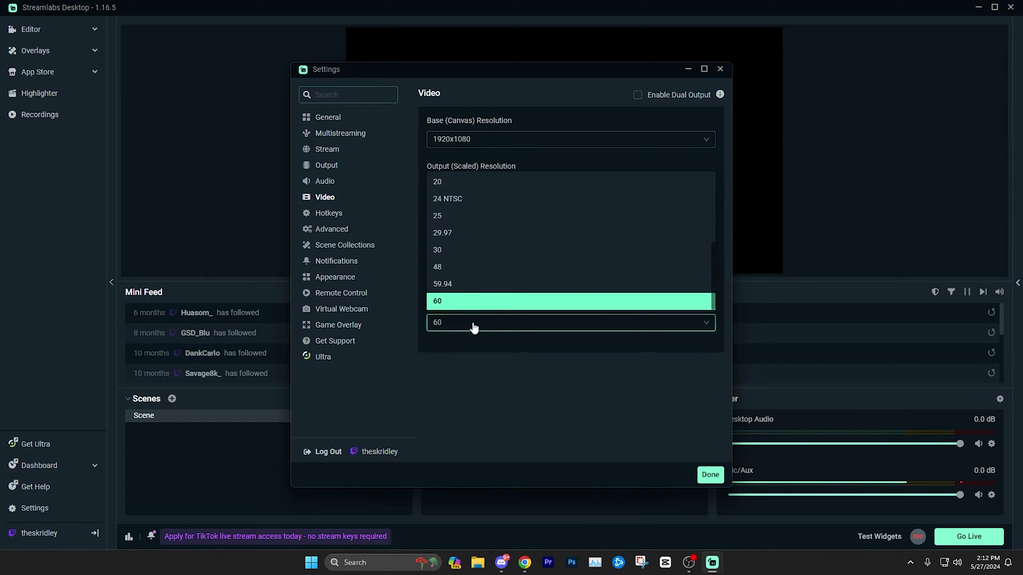
click(443, 302)
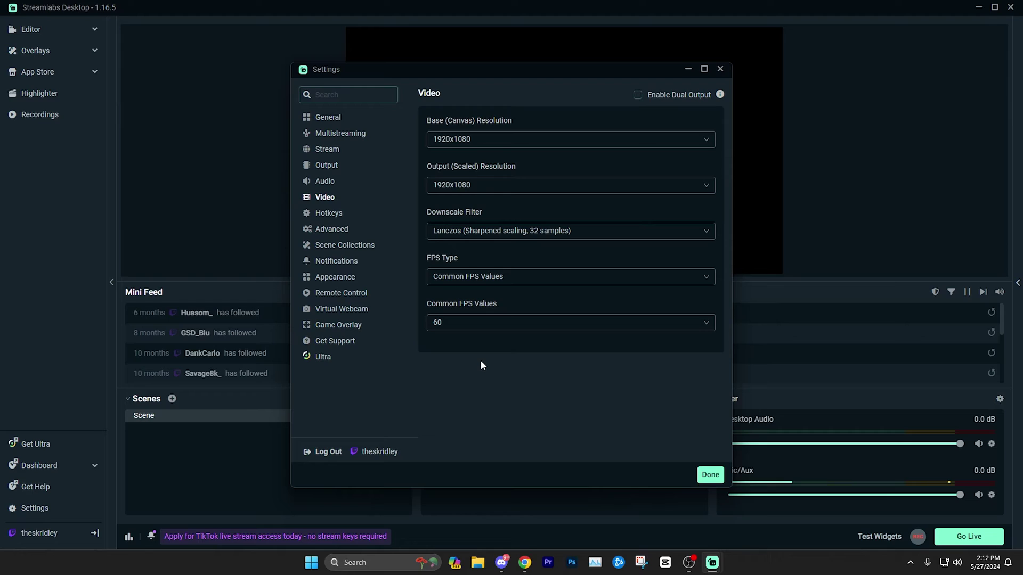
click(465, 323)
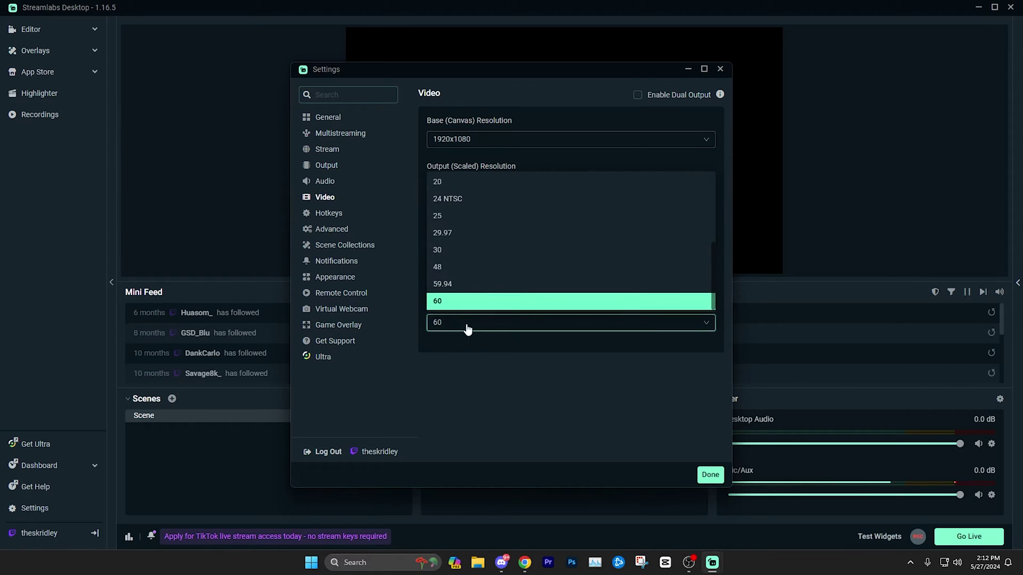
click(447, 251)
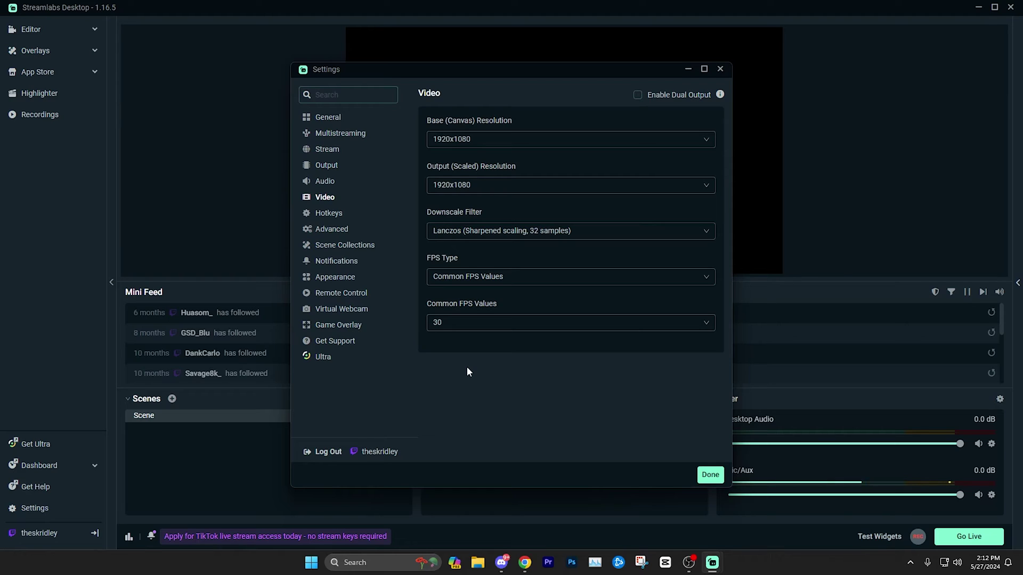
click(459, 322)
click(458, 338)
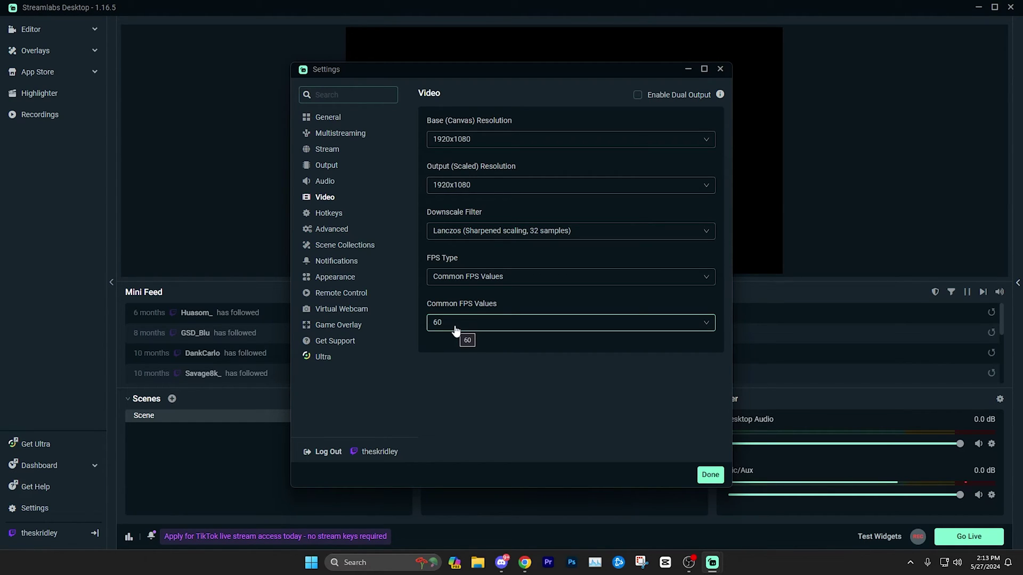
Step: In Audio settings, set Desktop Audio Device 1 to Speakers (Focusrite USB Audio)
click(326, 182)
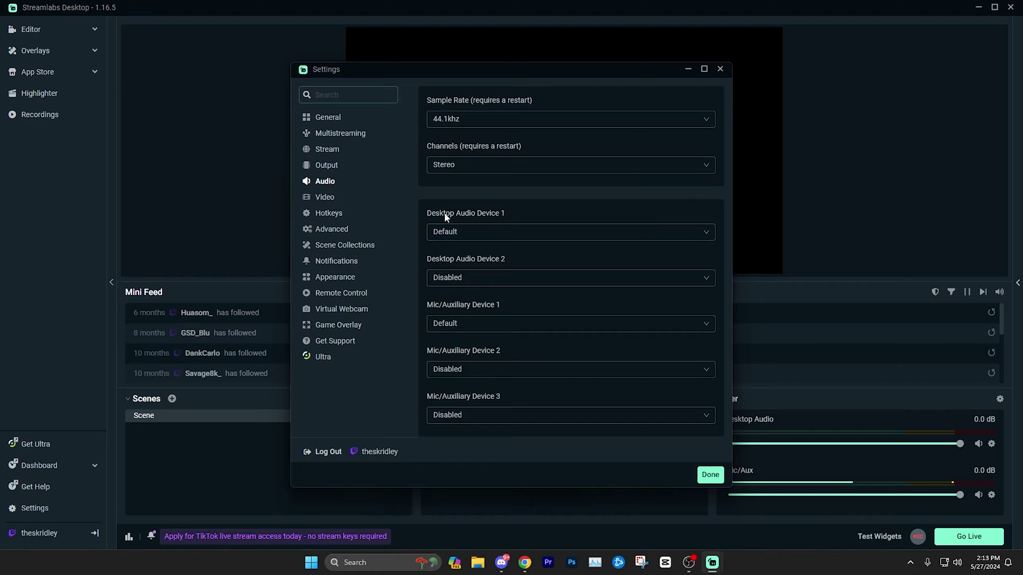
click(471, 233)
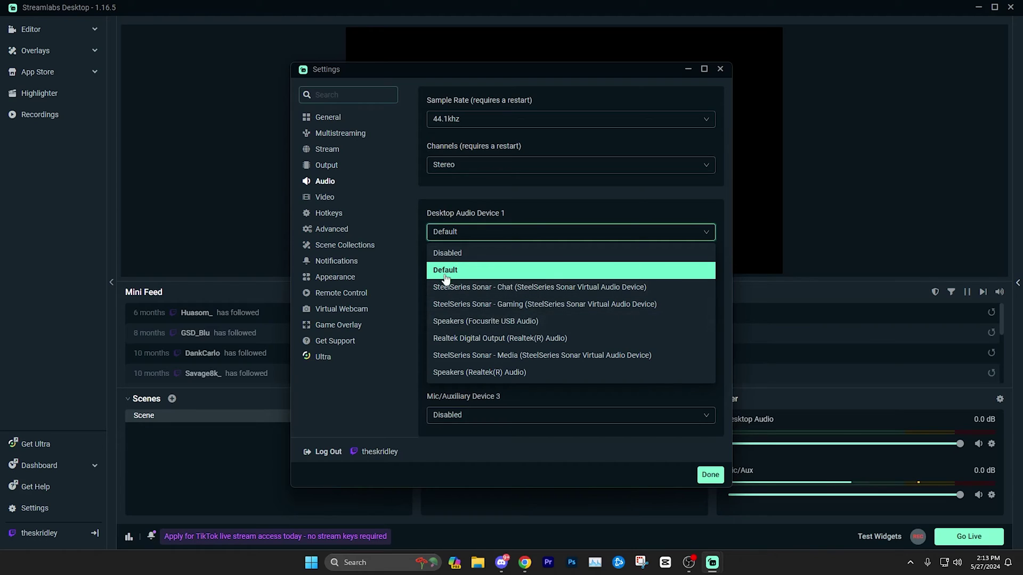
click(484, 322)
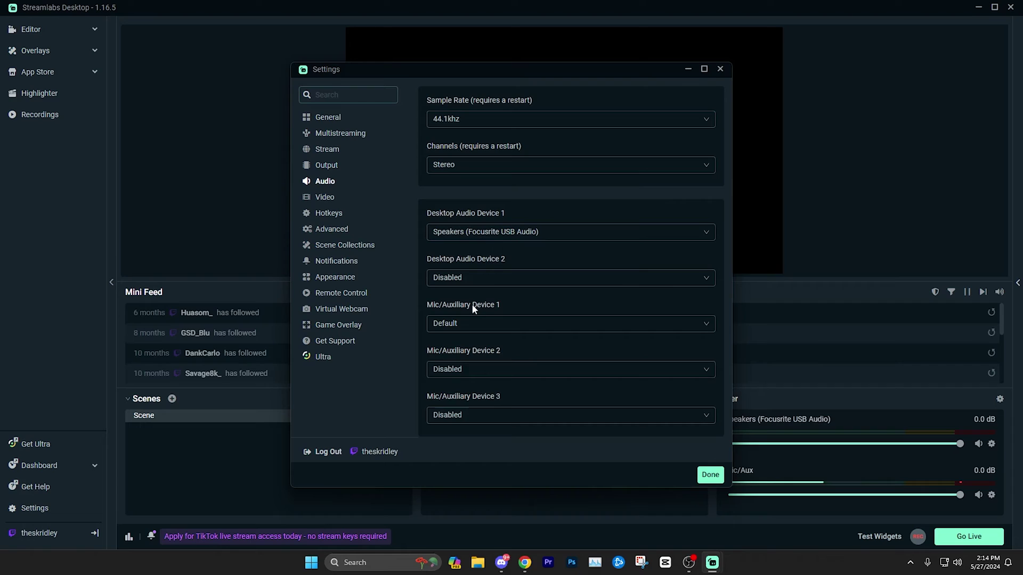
Step: Keep Analogue 1 + 2 (Focusrite USB Audio) as Mic/Auxiliary Device 1 and close Settings with Done
click(472, 323)
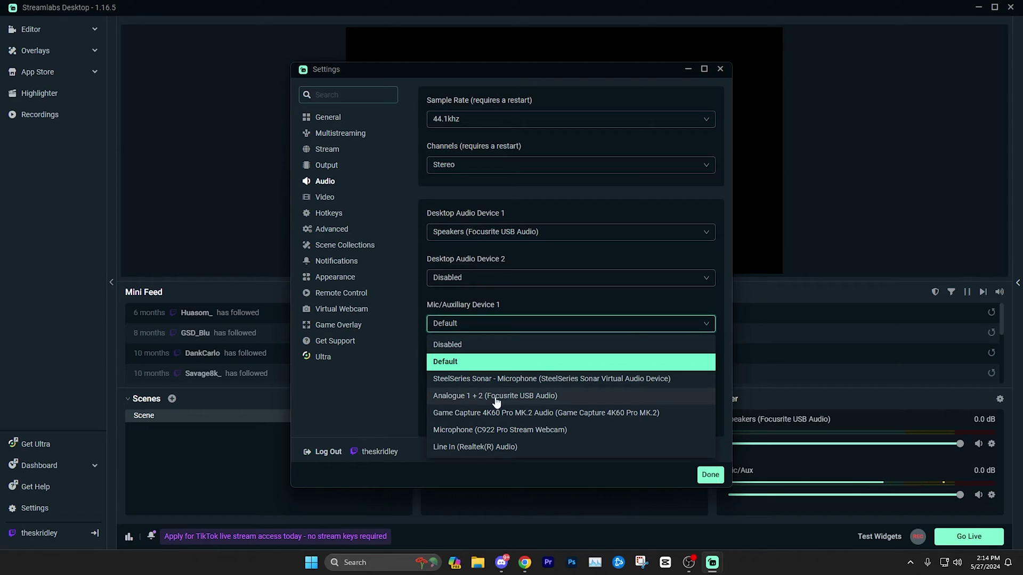
click(476, 397)
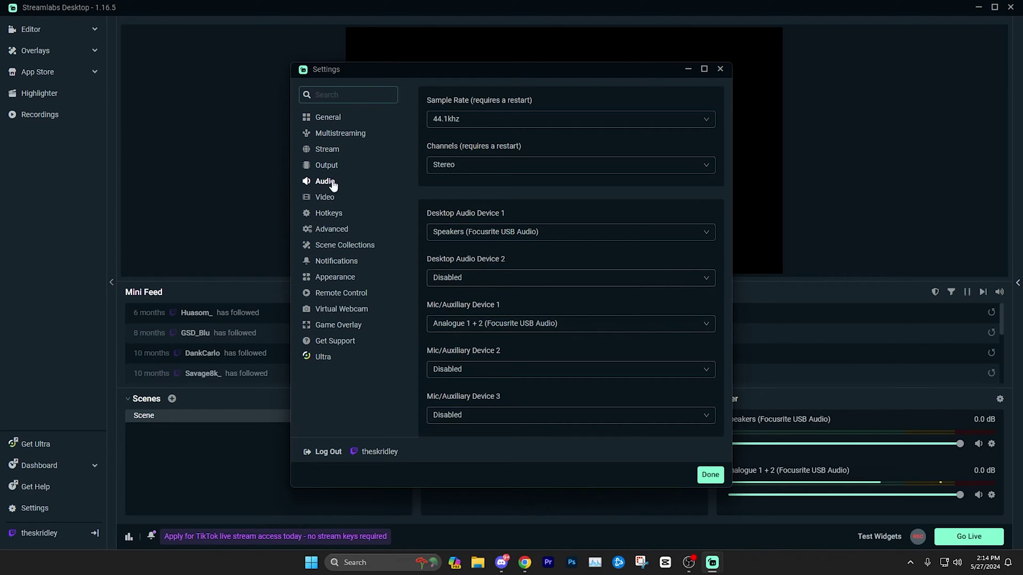
click(456, 327)
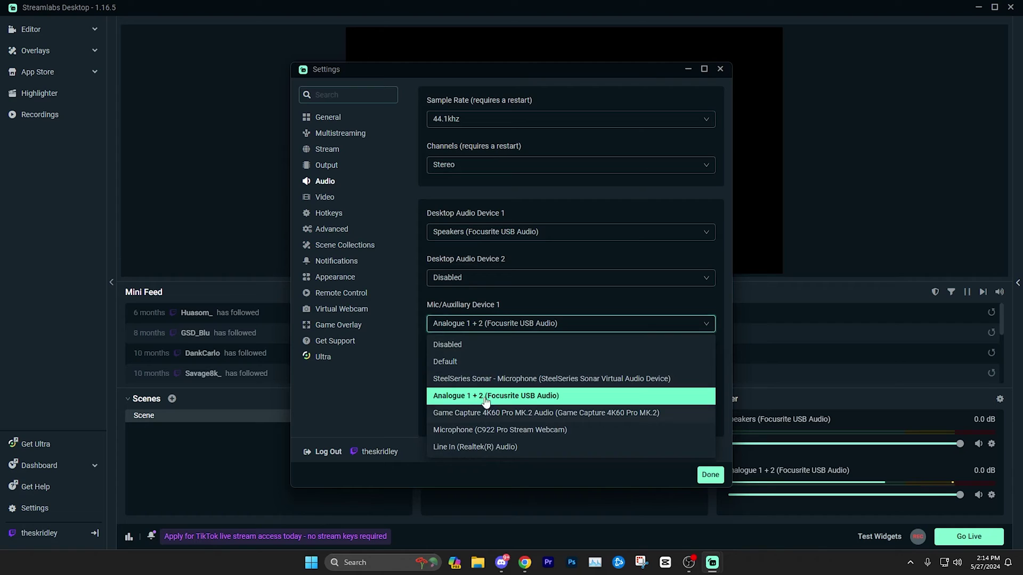
click(452, 375)
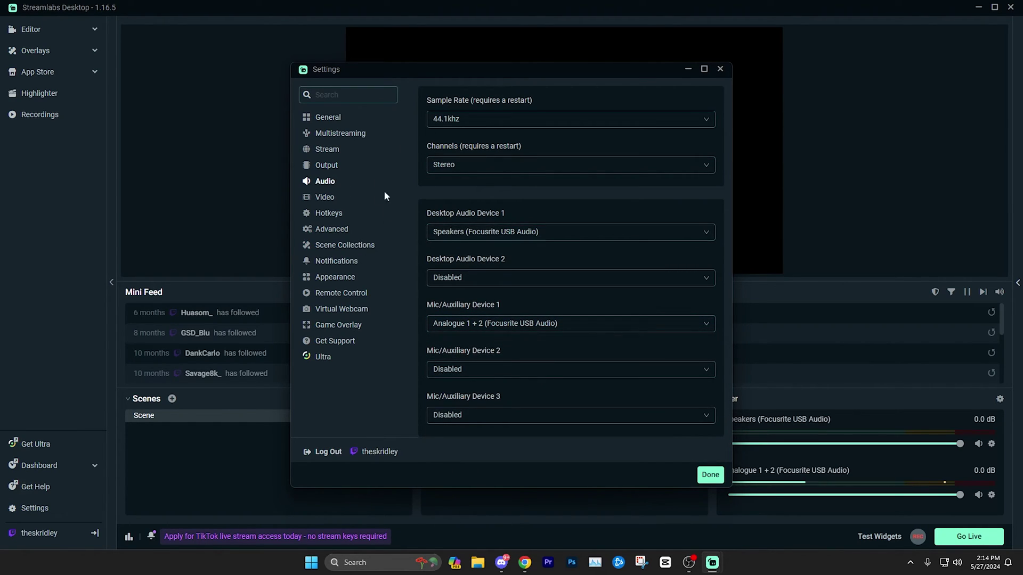
click(710, 476)
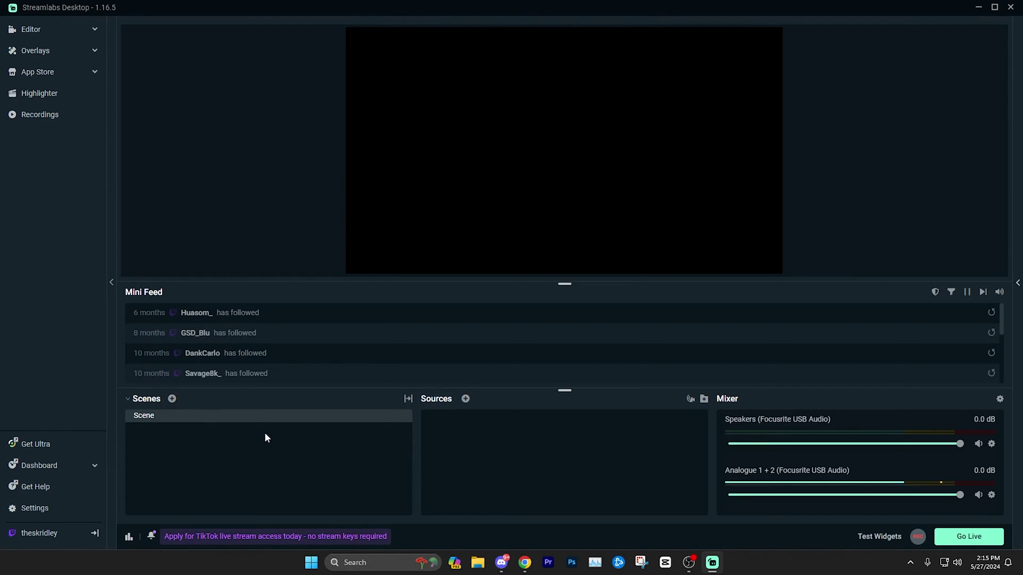
Step: Open the Add Source dialog and scroll down through the widget and general source types
click(465, 400)
scroll(435, 311, down, 1)
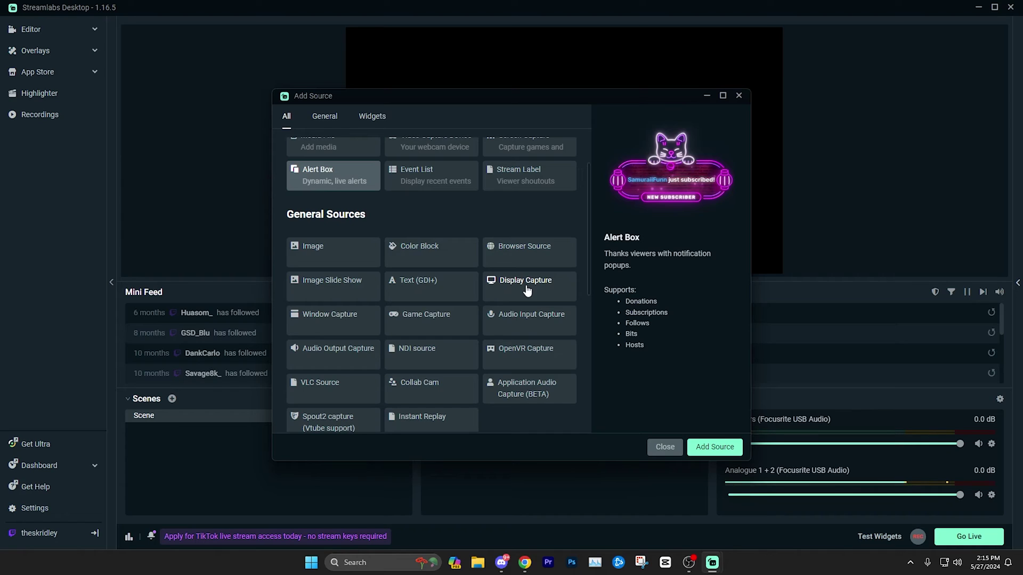
Step: Add a Game Capture source, keeping the default name 'Game Capture'
click(426, 319)
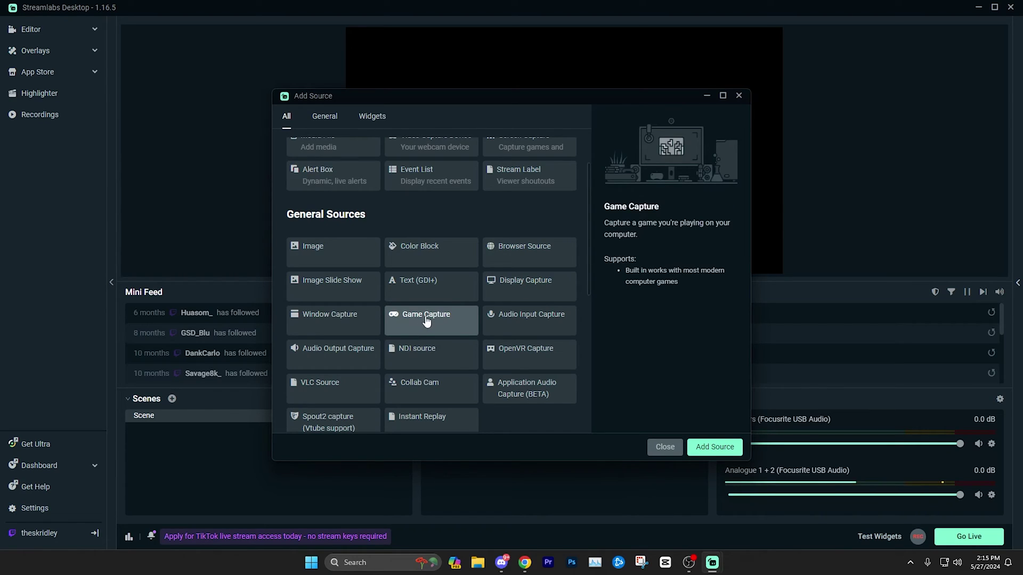
click(711, 447)
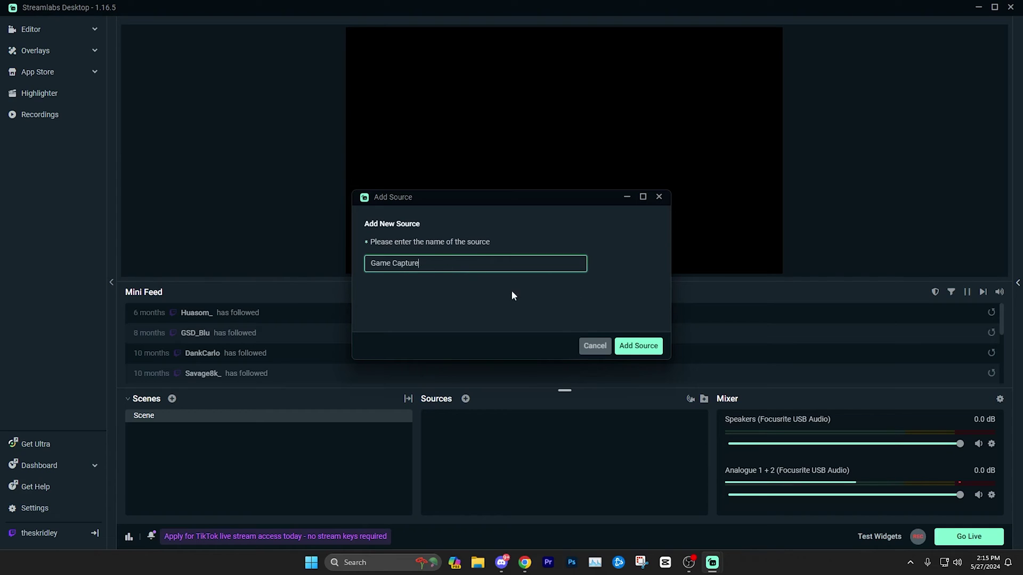
click(635, 352)
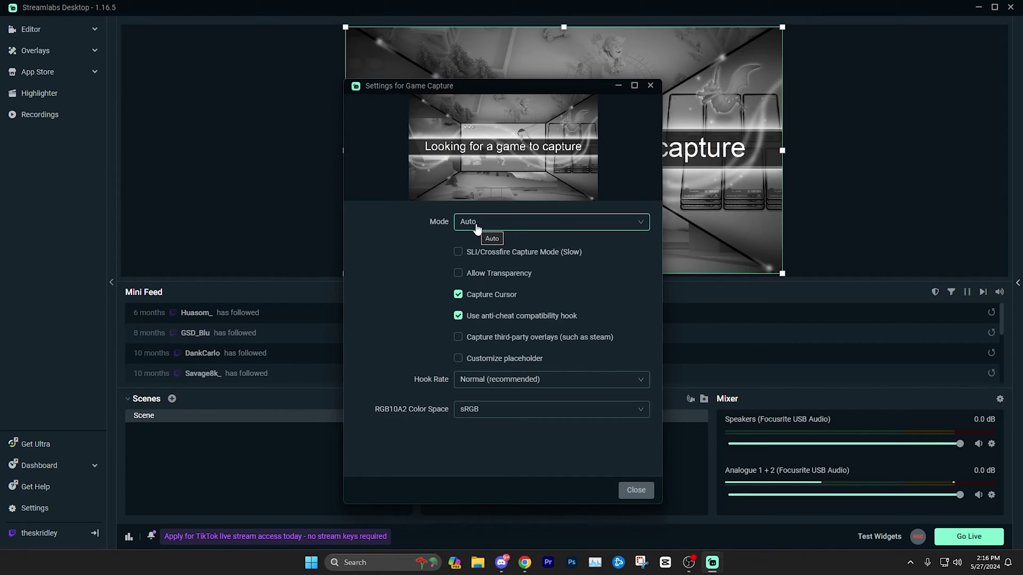
Step: Try the specific-window capture mode, then leave Game Capture Mode on Auto and close its settings
click(480, 224)
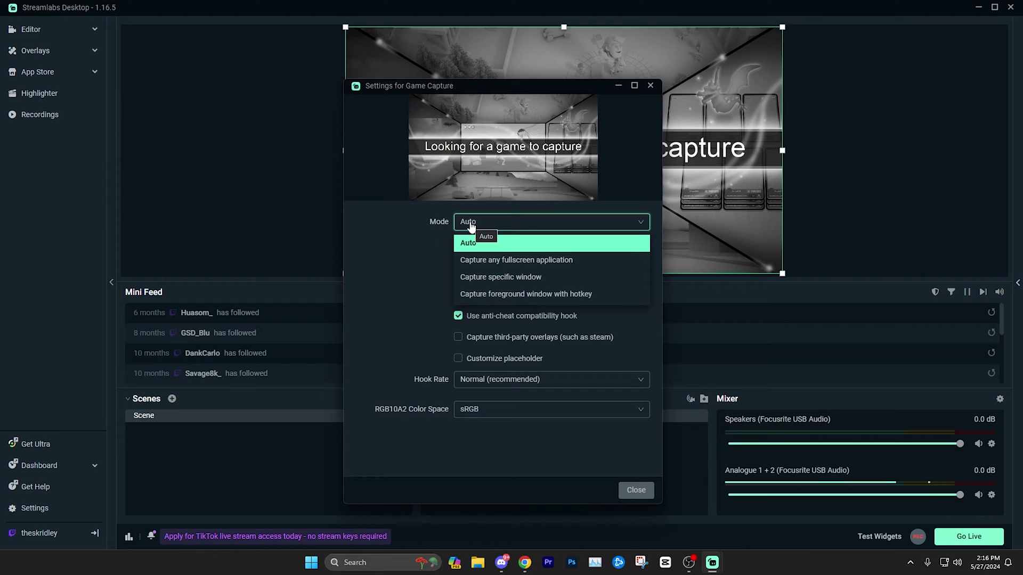
click(487, 278)
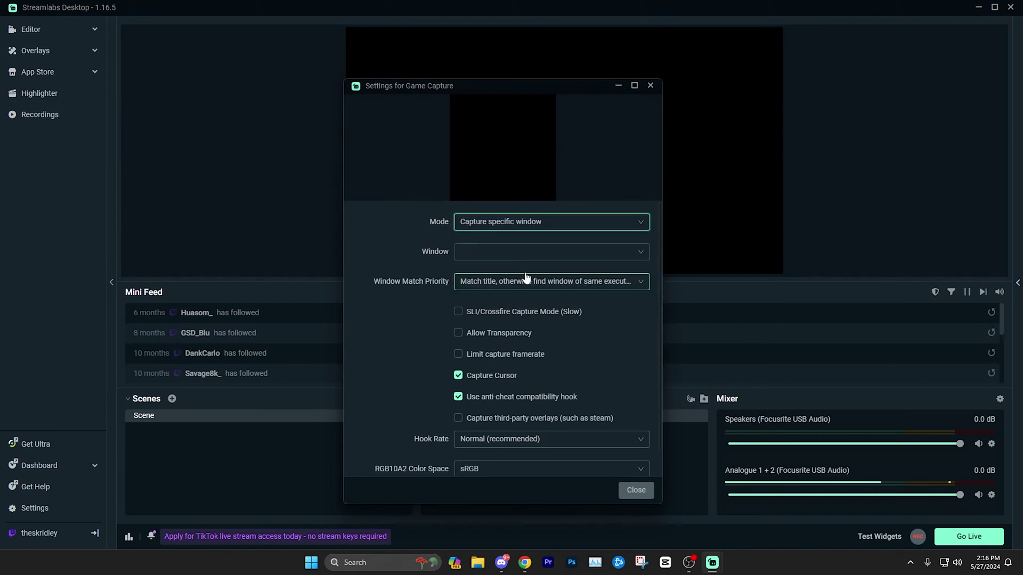
click(488, 252)
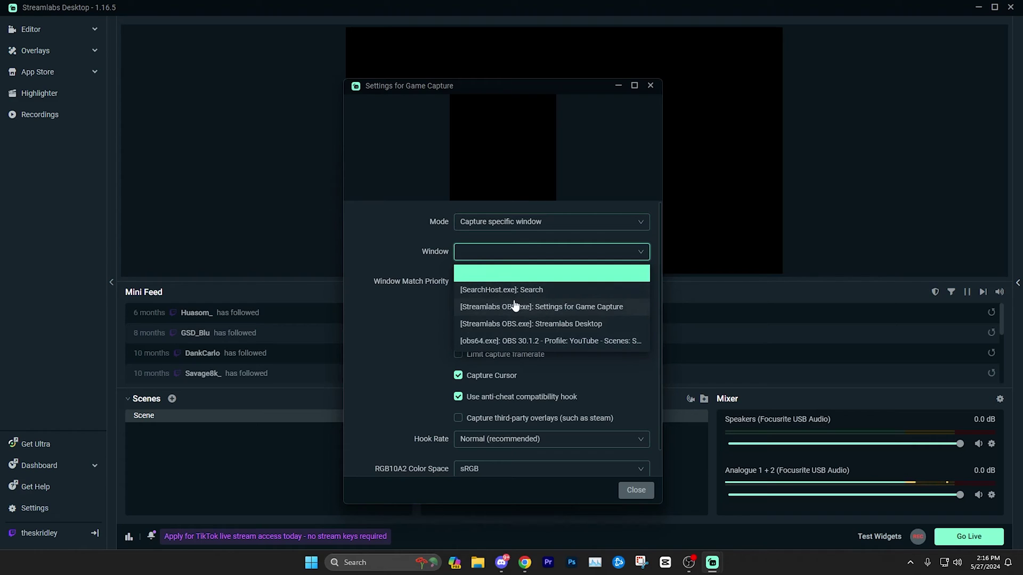
click(505, 225)
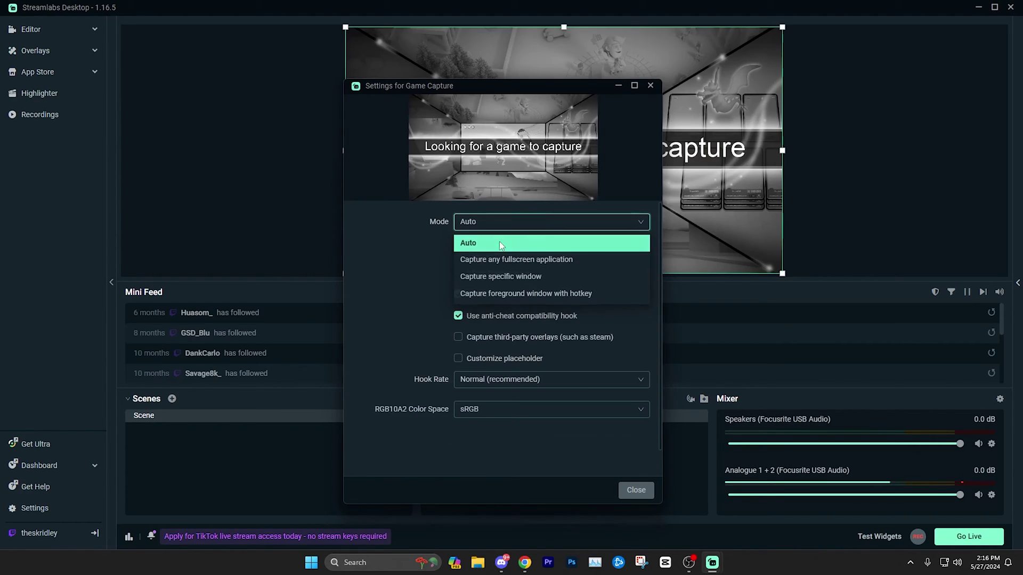
click(500, 245)
click(495, 226)
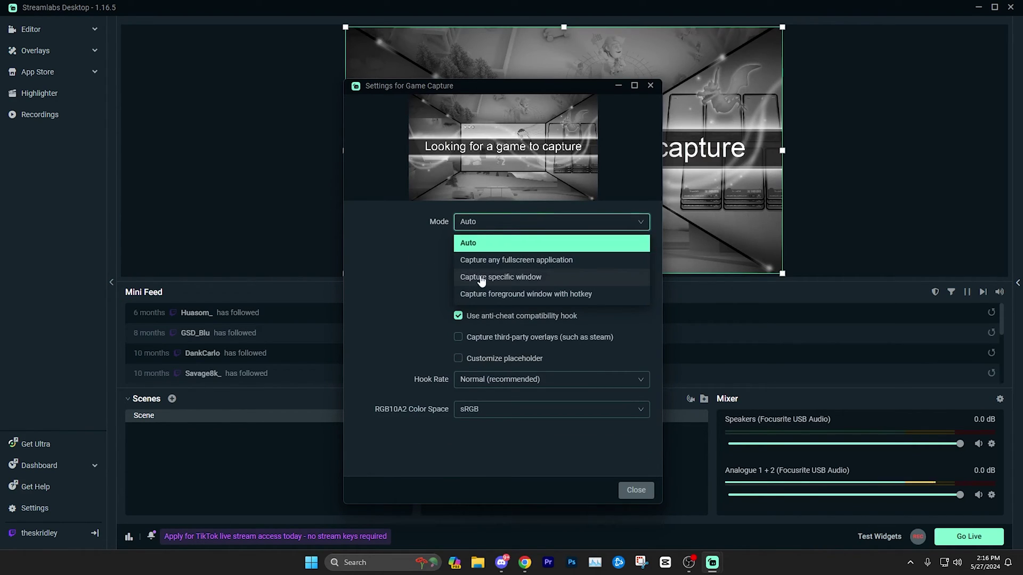
click(482, 279)
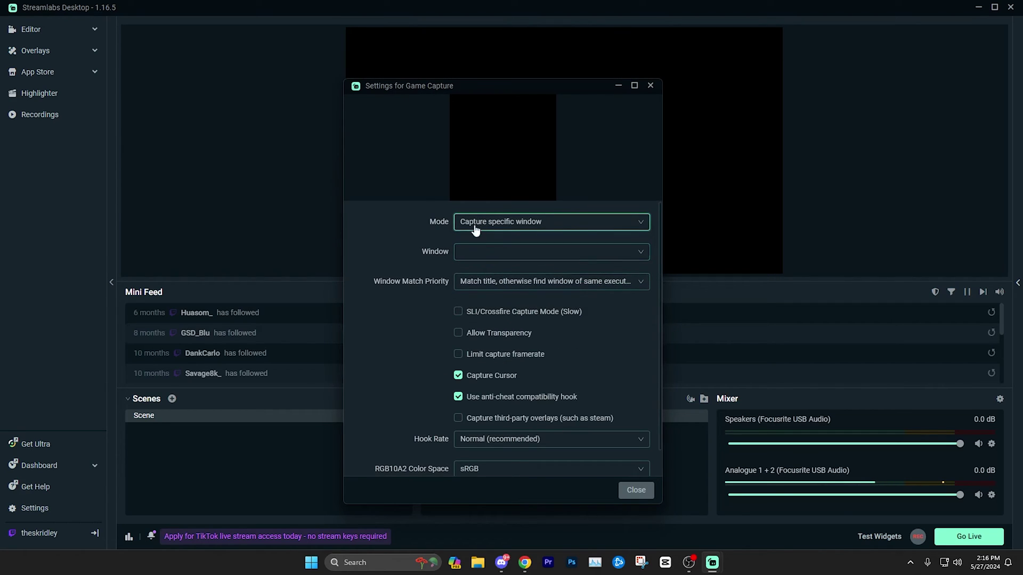
click(480, 252)
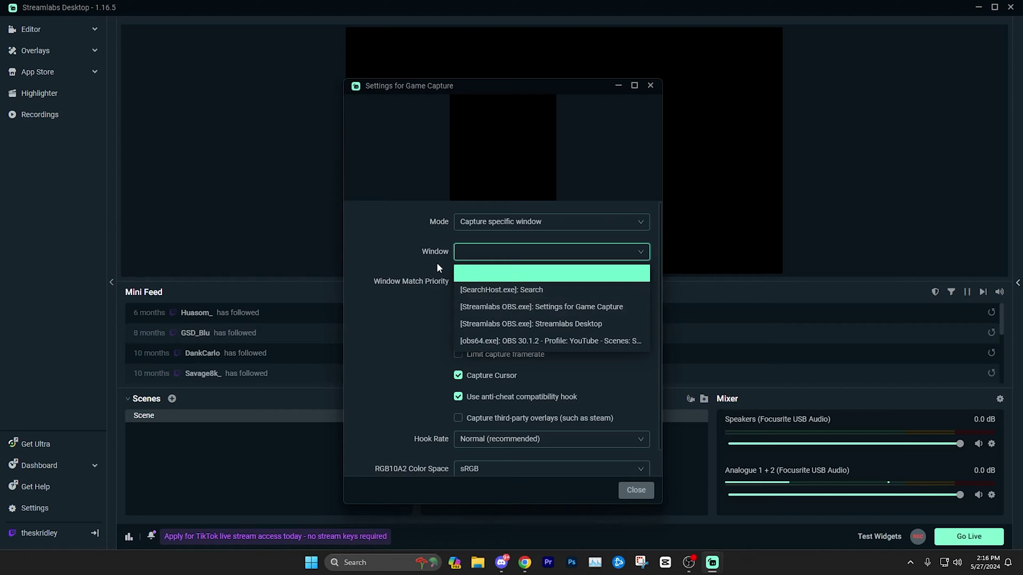
click(459, 223)
click(461, 238)
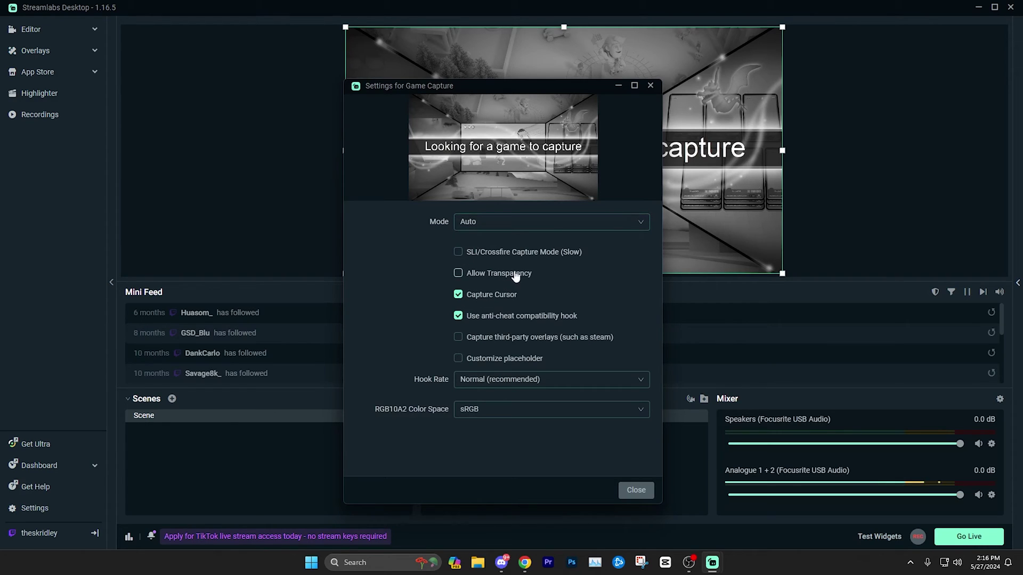
click(461, 296)
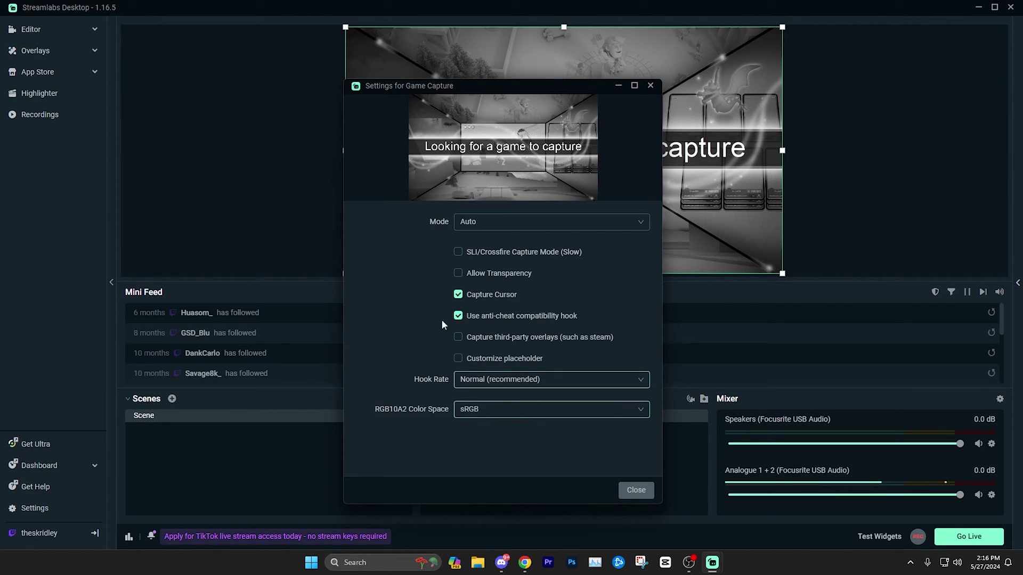
click(636, 487)
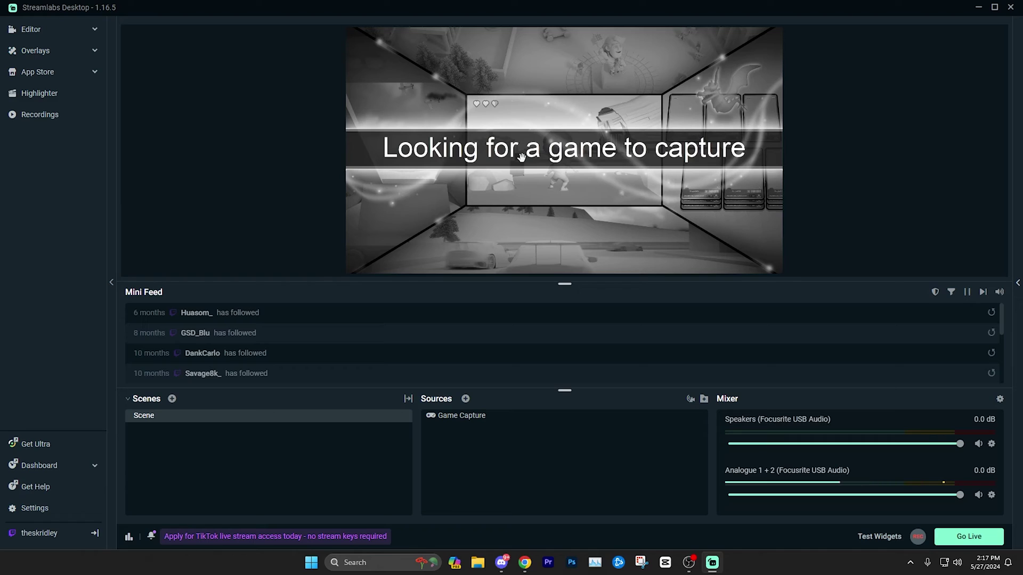
Step: Add a Video Capture Device source for the webcam and open its Device list
click(466, 400)
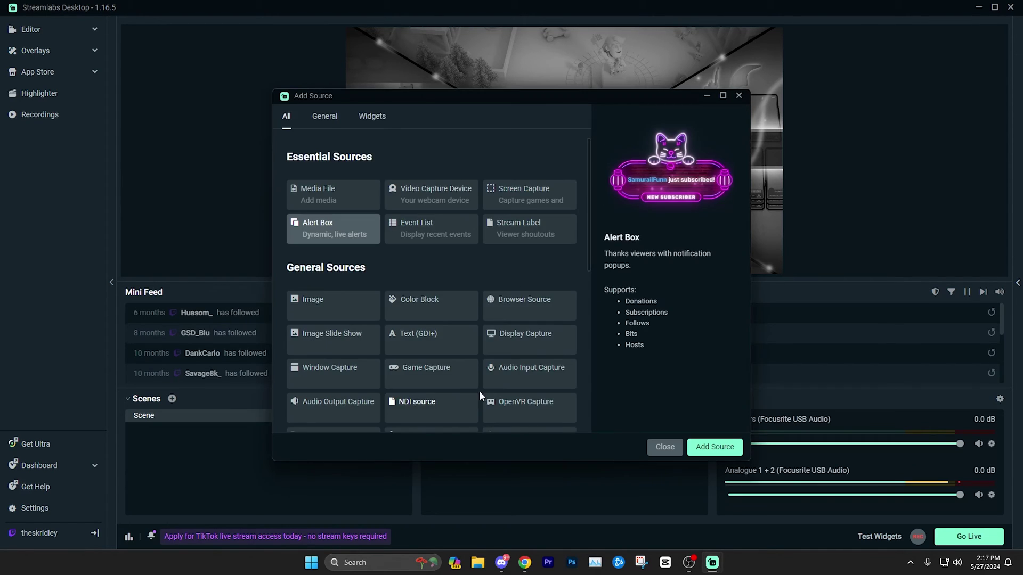
click(436, 194)
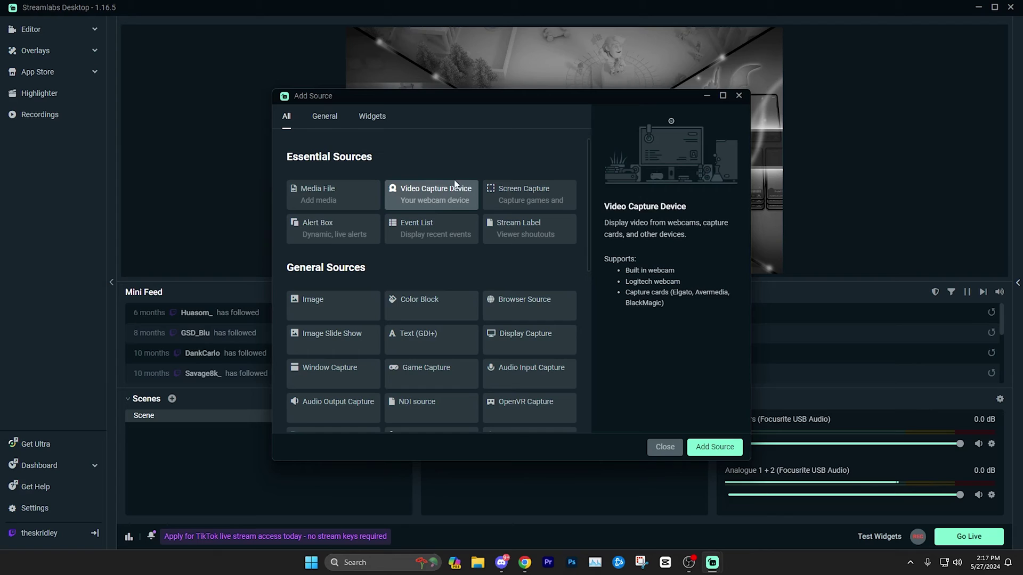
click(715, 447)
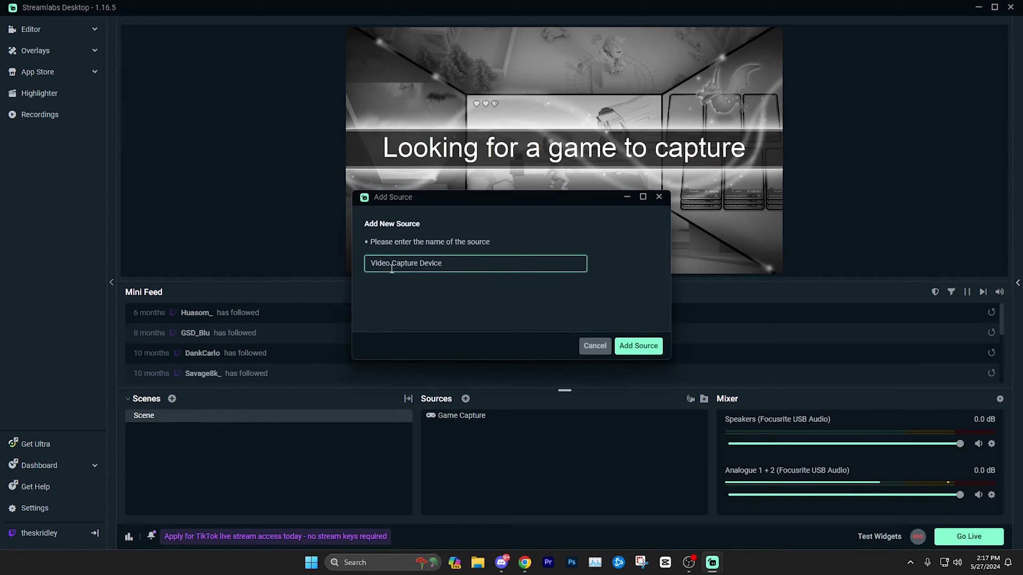
click(642, 348)
click(587, 209)
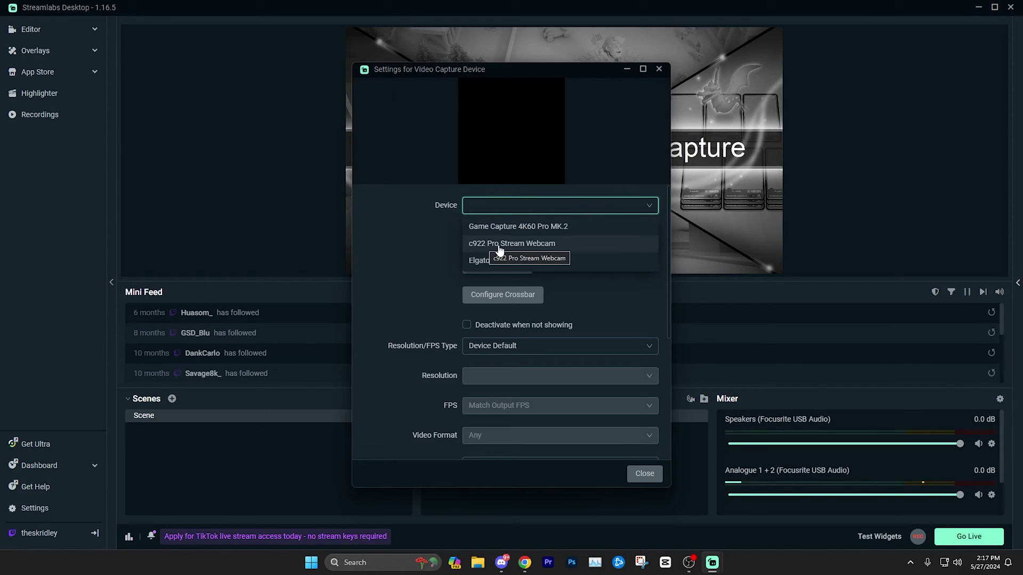
Step: Choose the c922 Pro Stream Webcam as the capture device
key(Return)
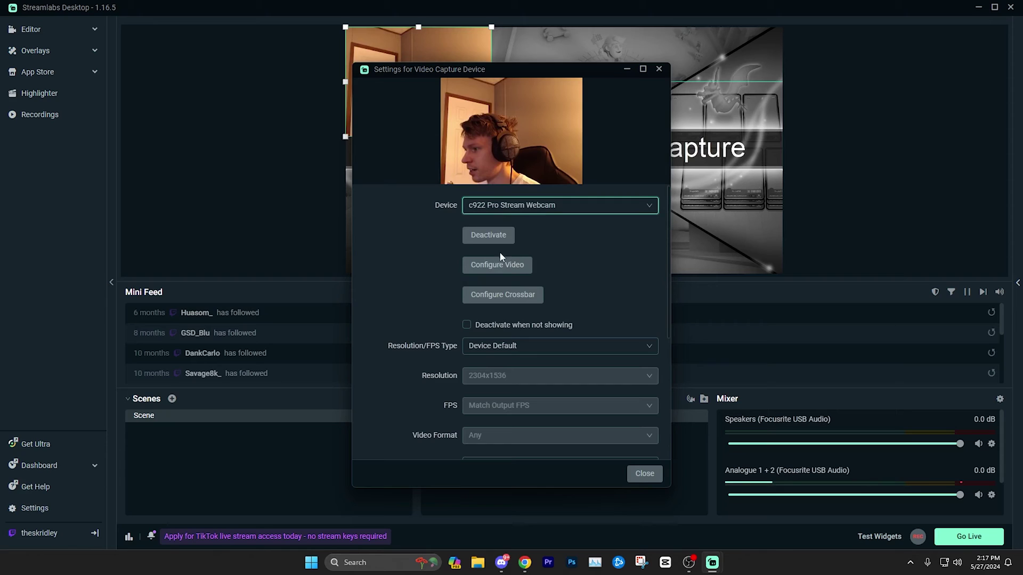
scroll(572, 301, down, 1)
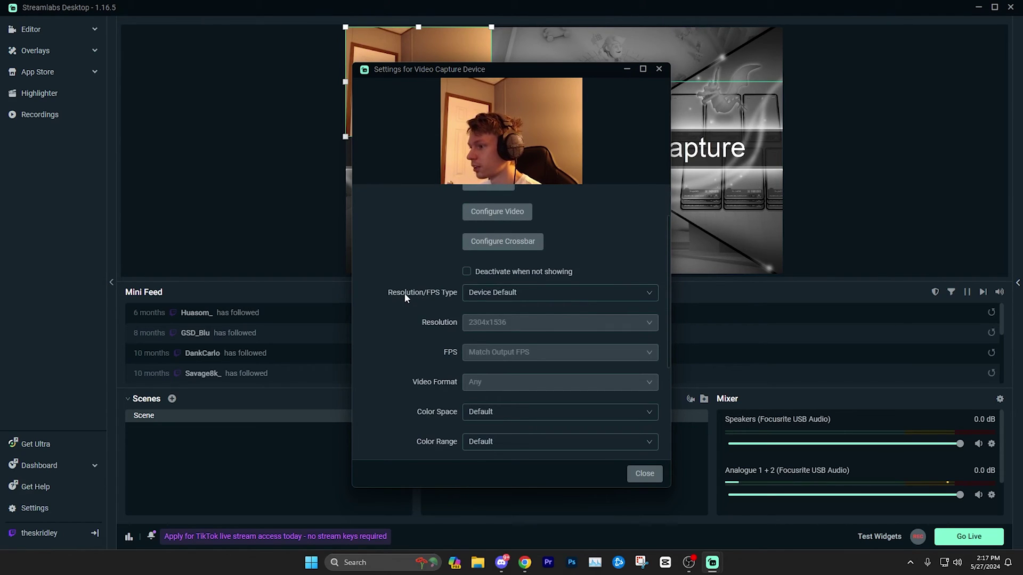
click(487, 293)
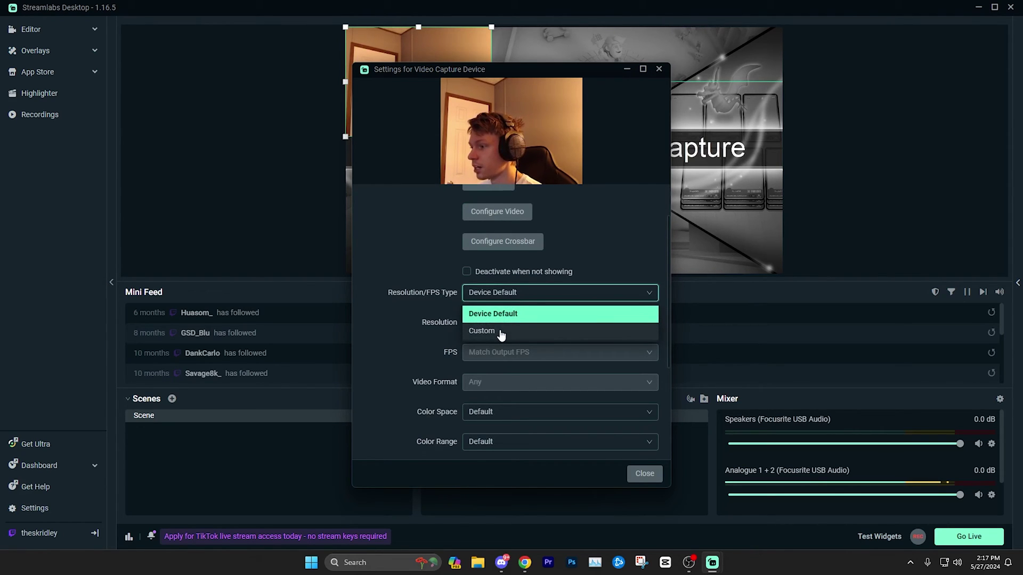
click(483, 86)
drag(490, 71, 645, 113)
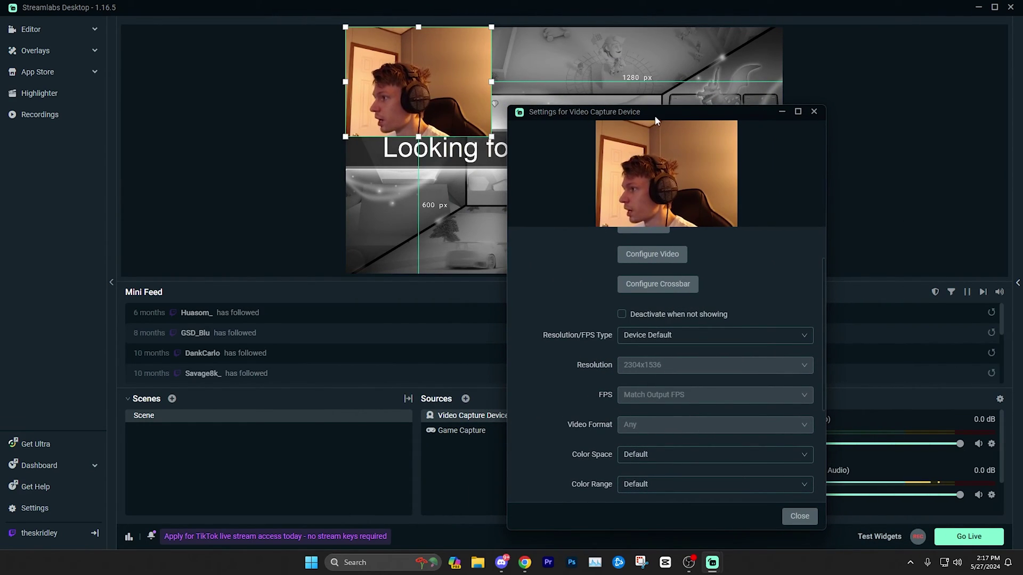
drag(655, 121, 595, 55)
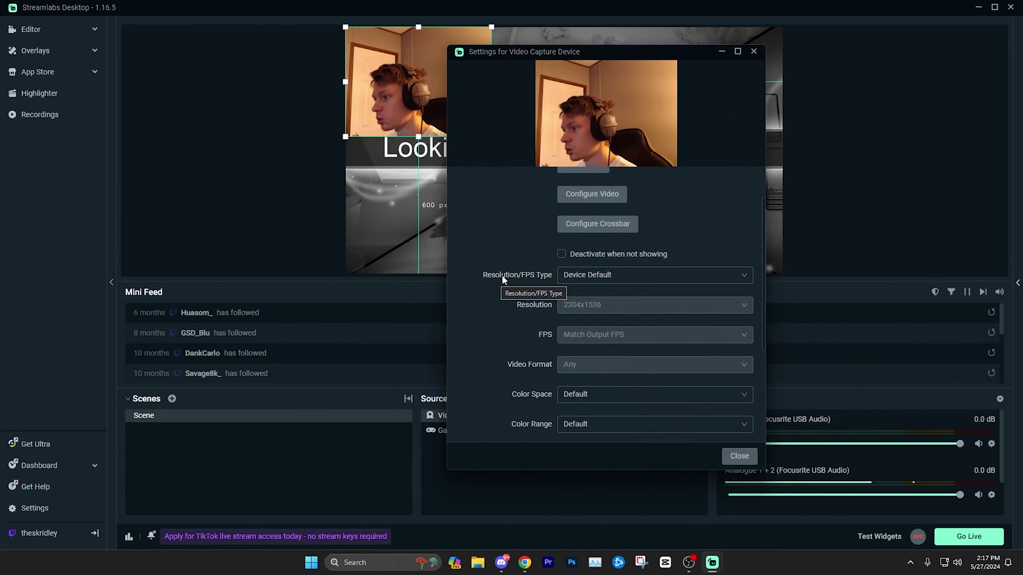
Step: Switch the resolution/FPS type to Custom and set the resolution to 1920x1080
click(588, 279)
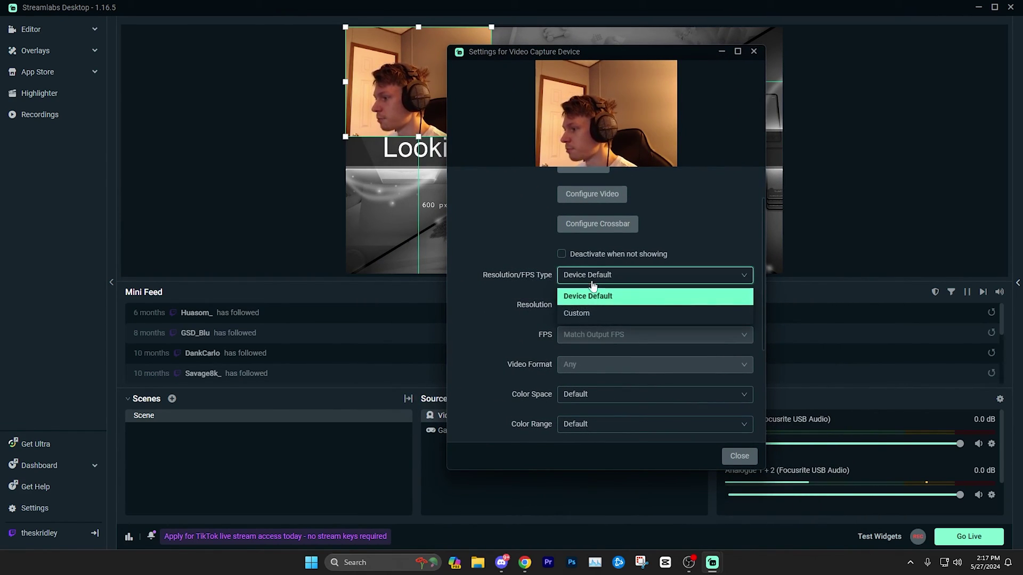
click(587, 314)
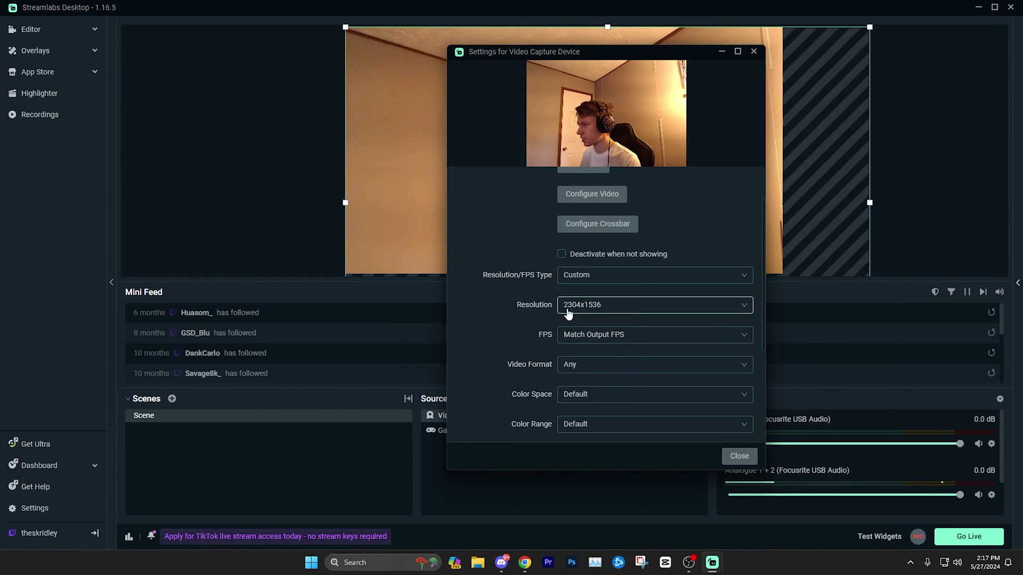
click(570, 309)
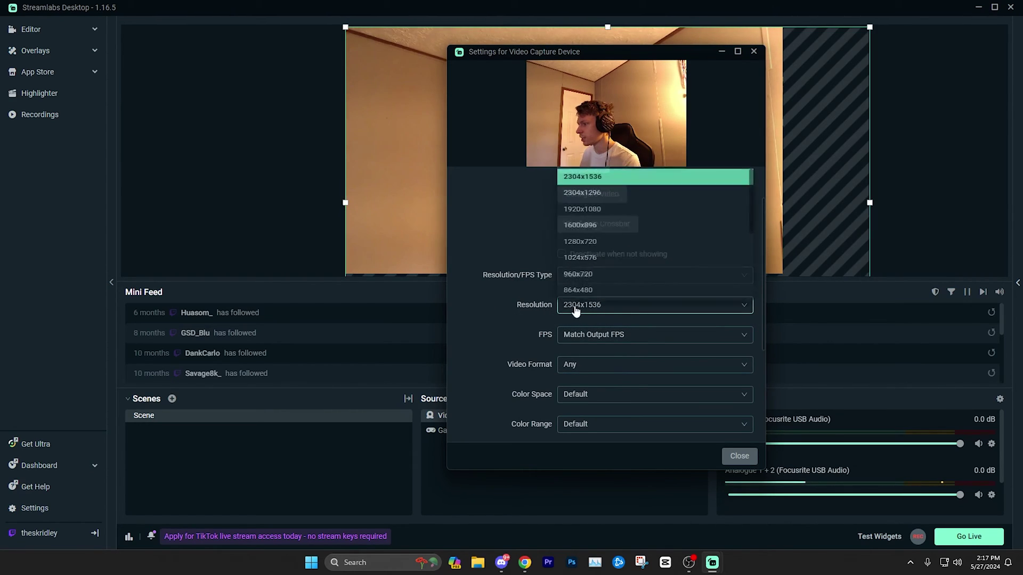
click(595, 214)
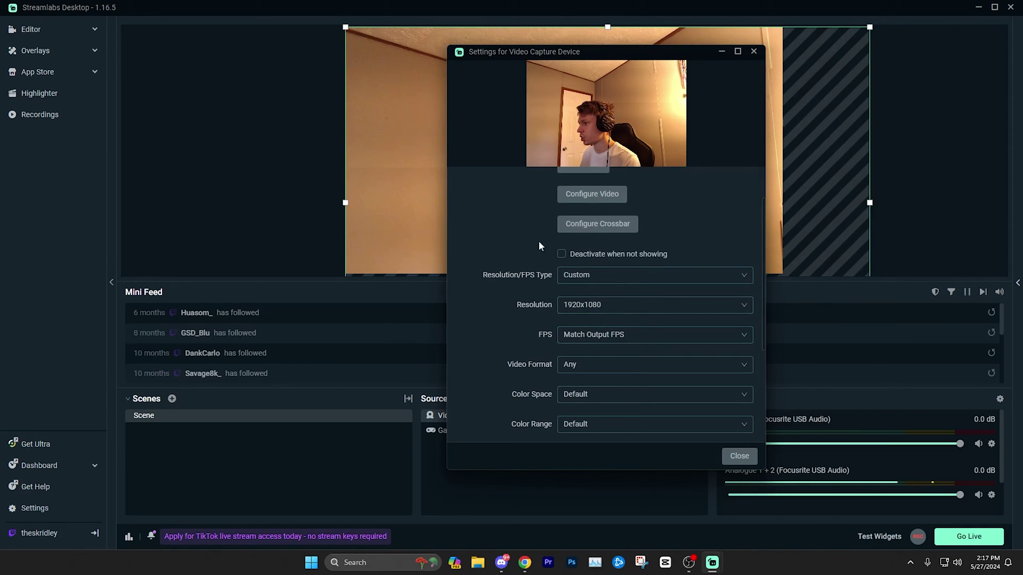
drag(600, 62, 536, 69)
Step: Set the webcam frame rate to 30 FPS, turn off Flip Vertically, and close the settings
scroll(472, 340, down, 2)
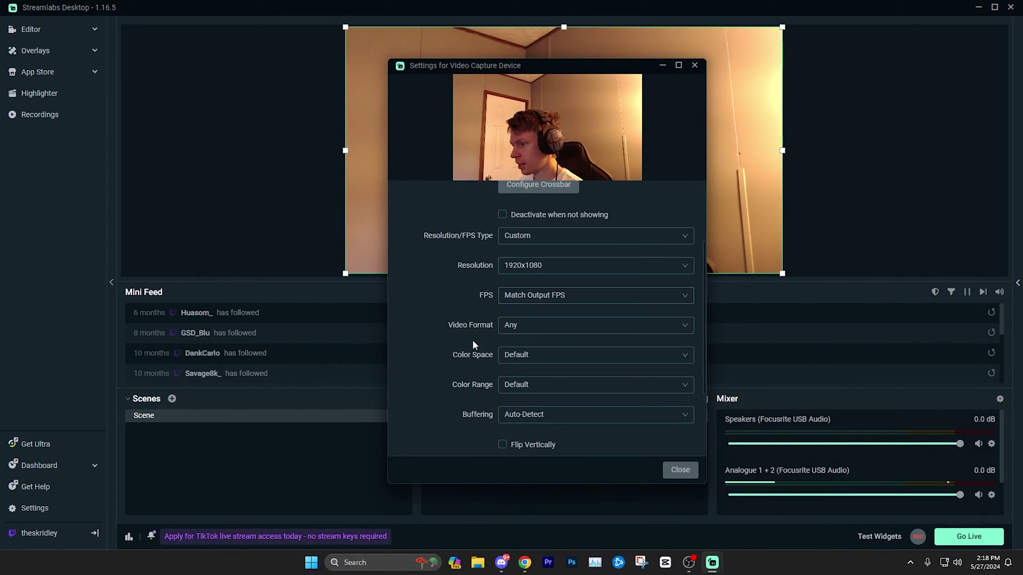
click(521, 296)
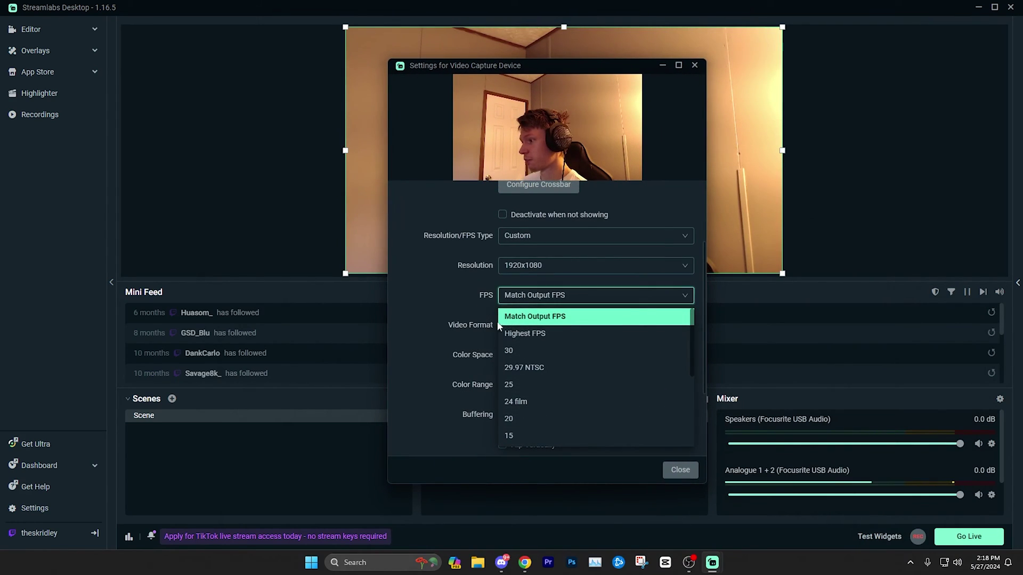
click(527, 351)
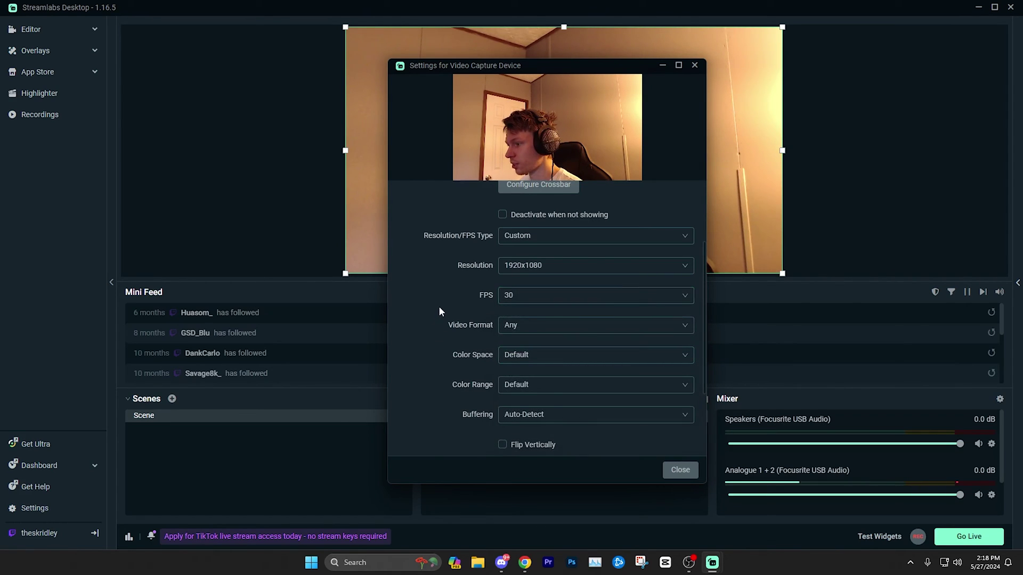
scroll(449, 325, down, 1)
scroll(449, 325, down, 1)
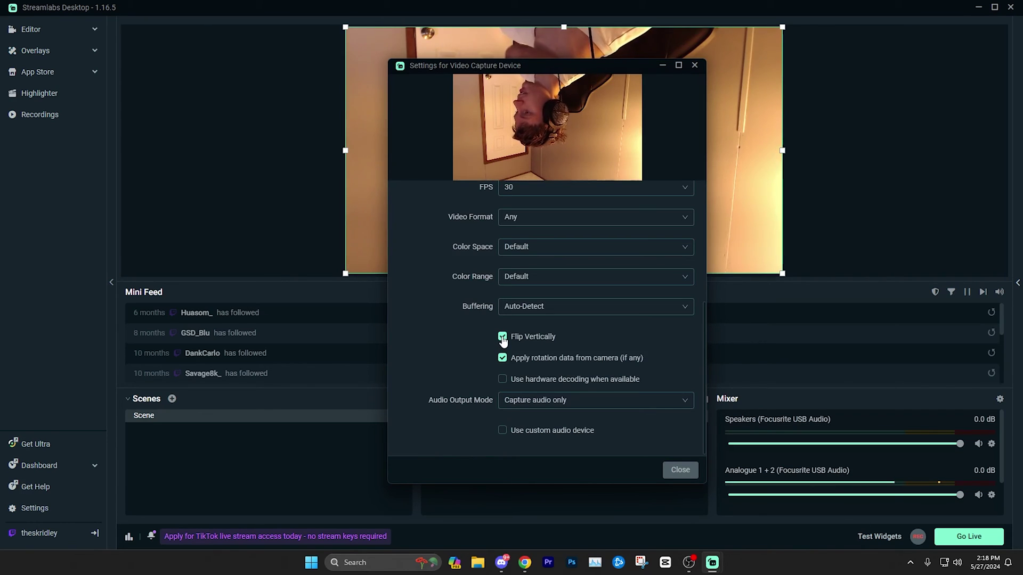
click(503, 338)
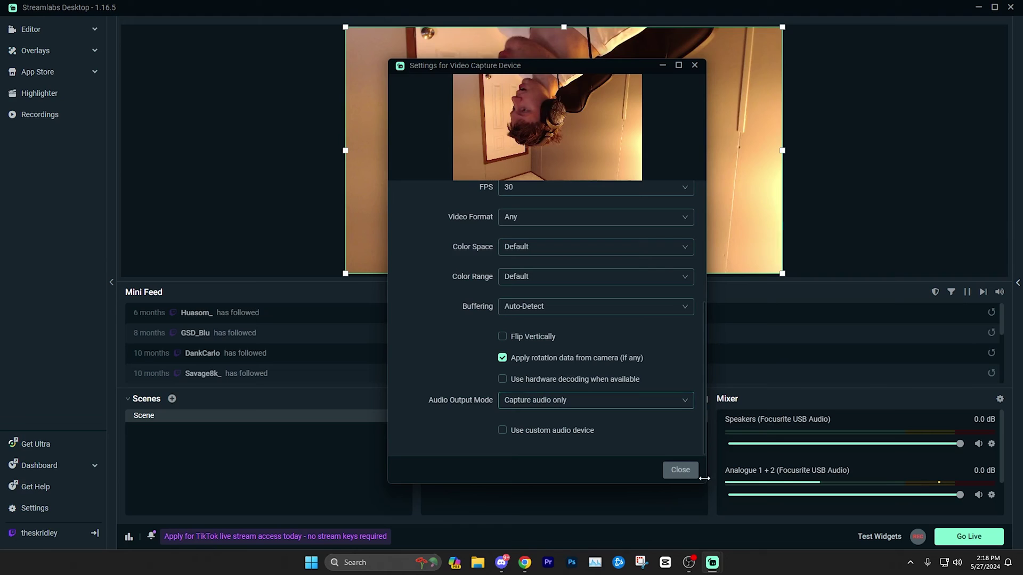
click(680, 471)
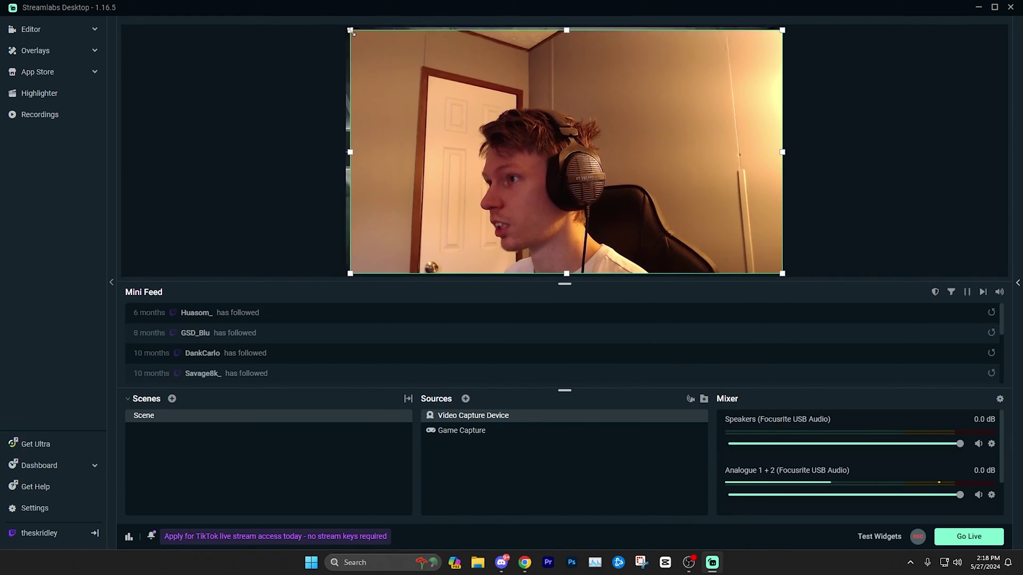
Step: Crop the webcam's edges, scale it down, and place it in the preview's bottom-left corner
drag(346, 27, 418, 69)
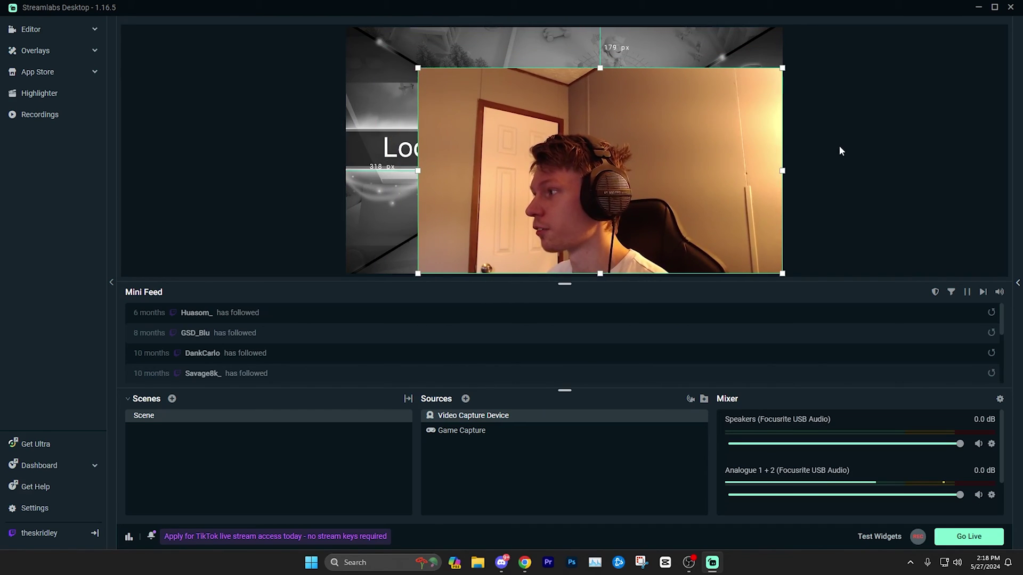
click(839, 145)
click(555, 140)
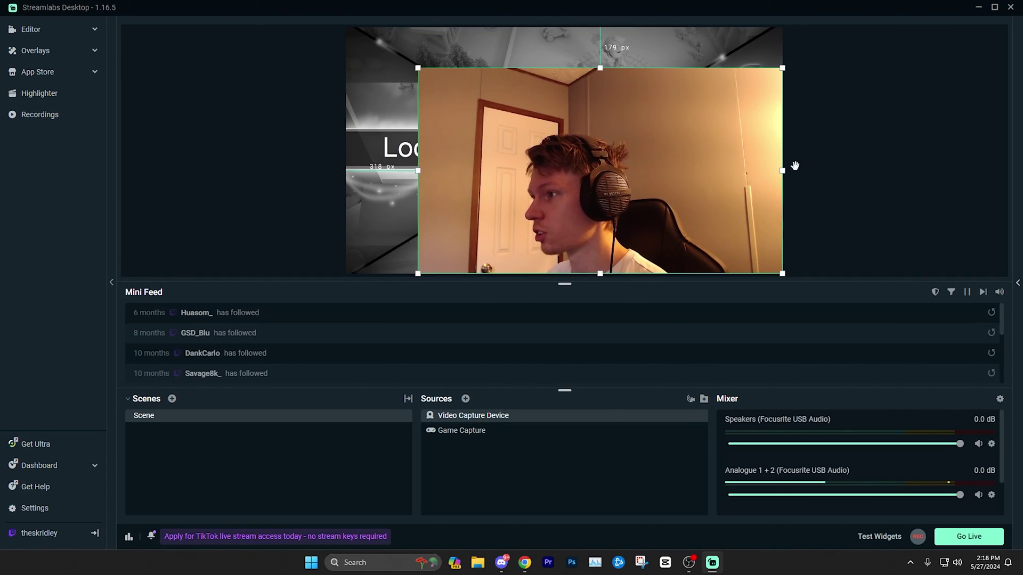
drag(417, 68, 475, 100)
drag(628, 191, 548, 157)
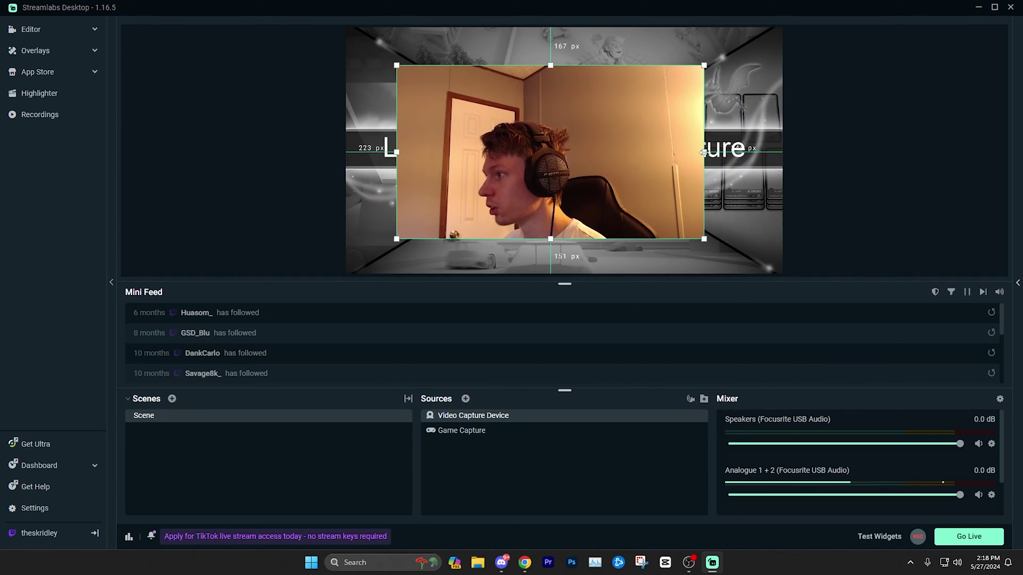
mouse_move(703, 152)
mouse_down()
mouse_move(491, 146)
mouse_move(702, 147)
mouse_up()
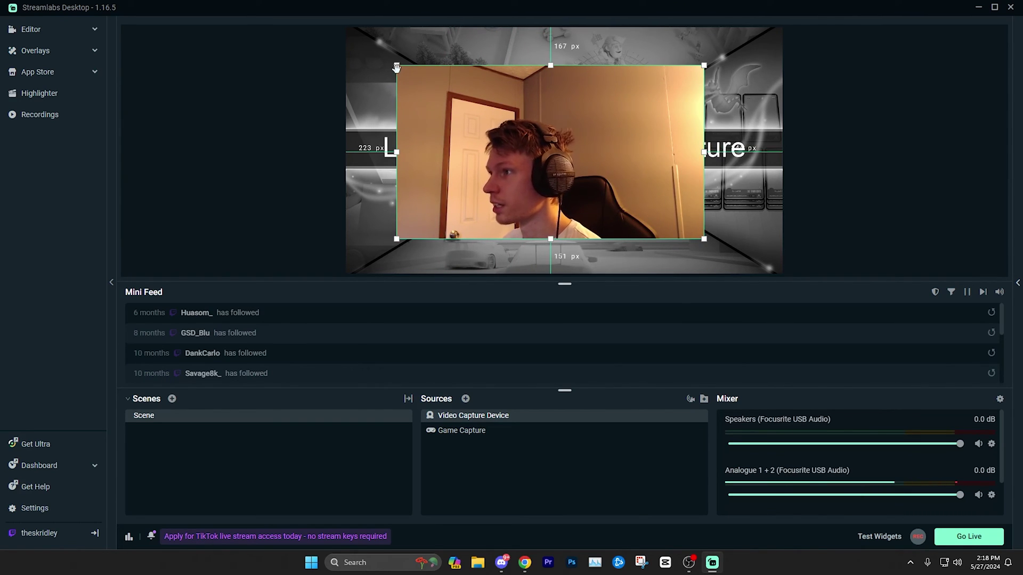
drag(397, 67, 598, 194)
drag(672, 224, 420, 249)
click(823, 216)
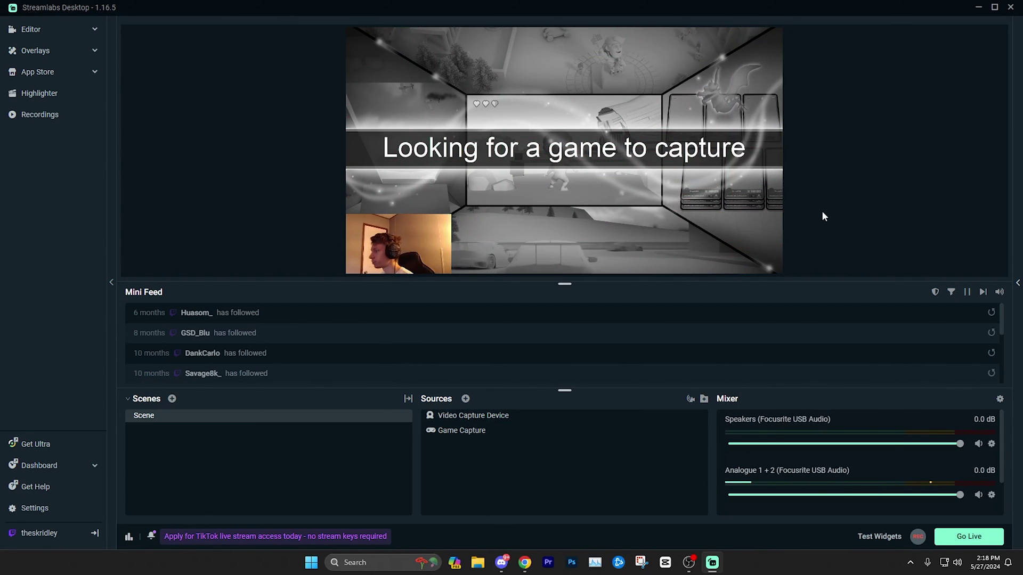
Step: Add an Alert Box source to the scene
click(466, 400)
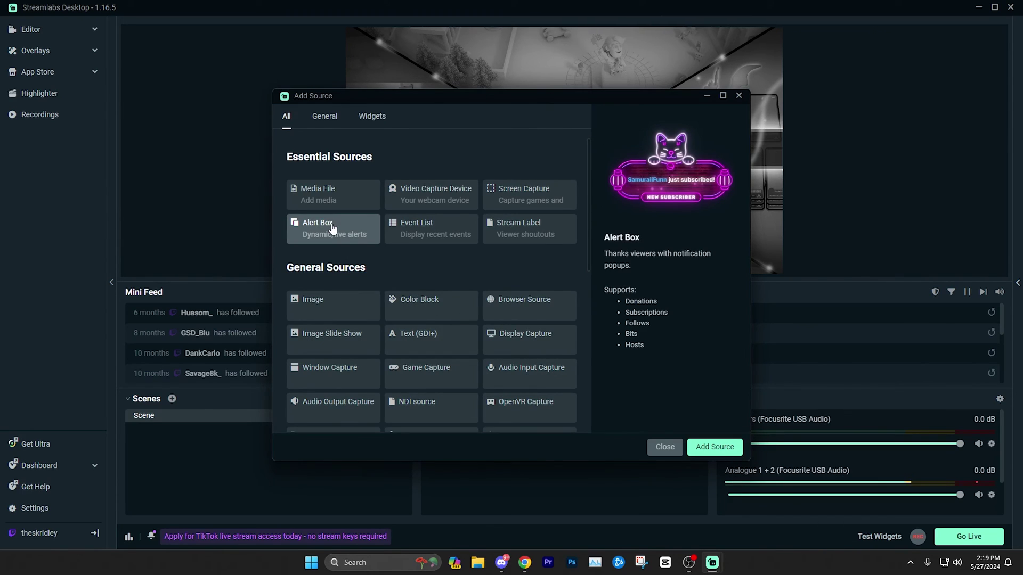
click(715, 447)
click(646, 348)
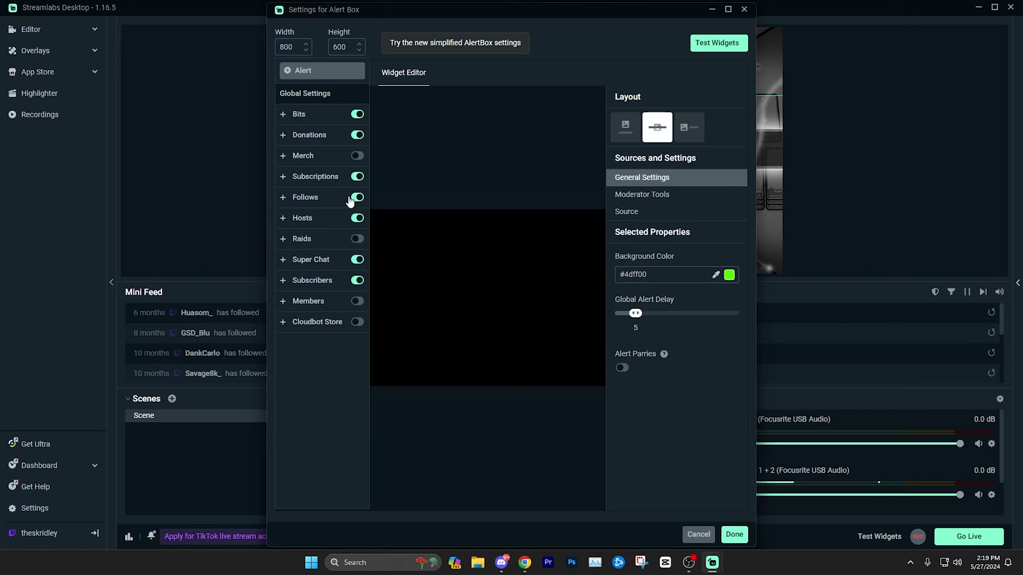
Step: Review the Bits alert variations, finish the Alert Box setup, and nudge it slightly lower
click(315, 121)
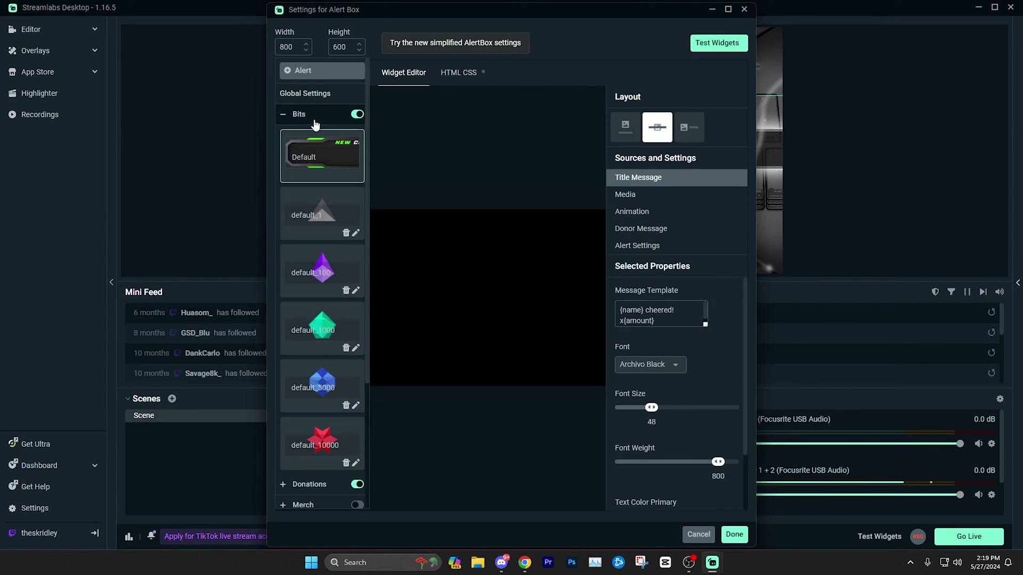
scroll(327, 242, down, 2)
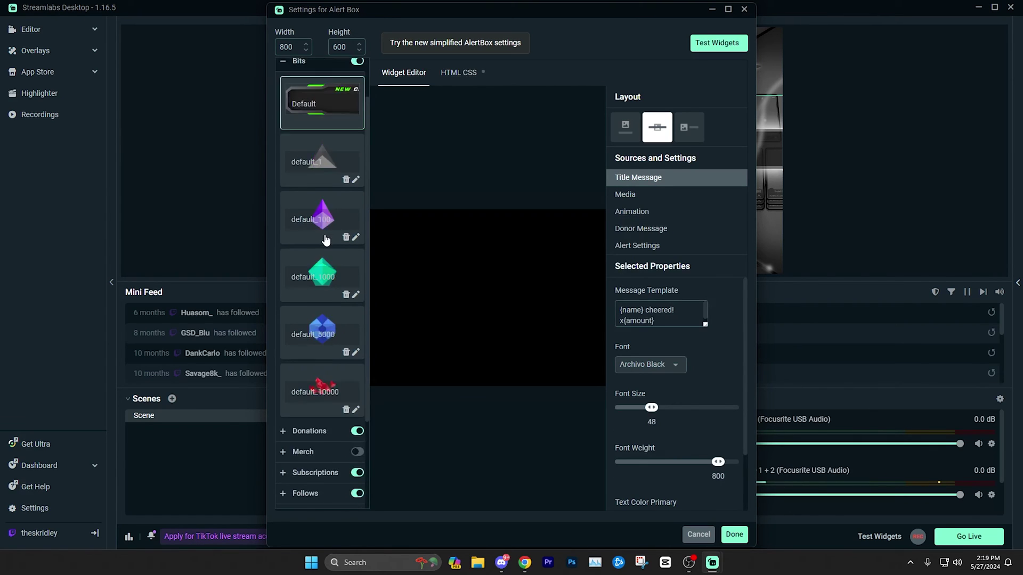
scroll(326, 235, up, 2)
click(331, 115)
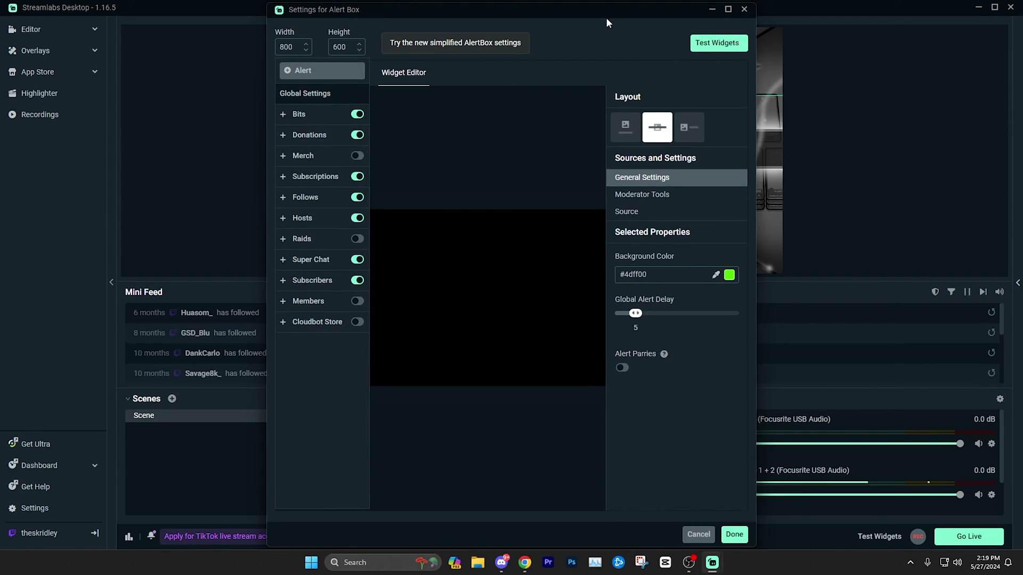
click(310, 116)
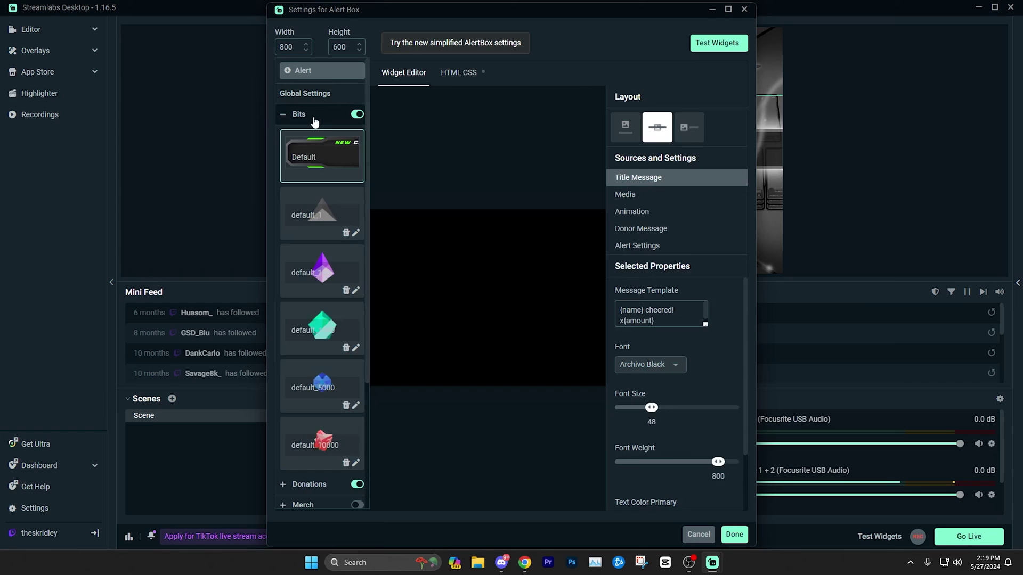
click(291, 115)
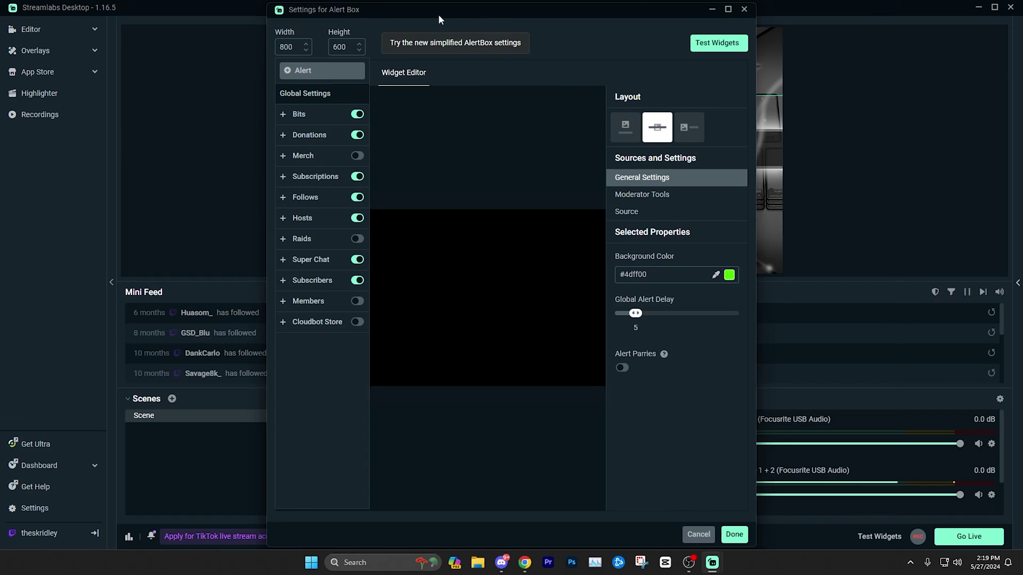
drag(444, 9, 454, 7)
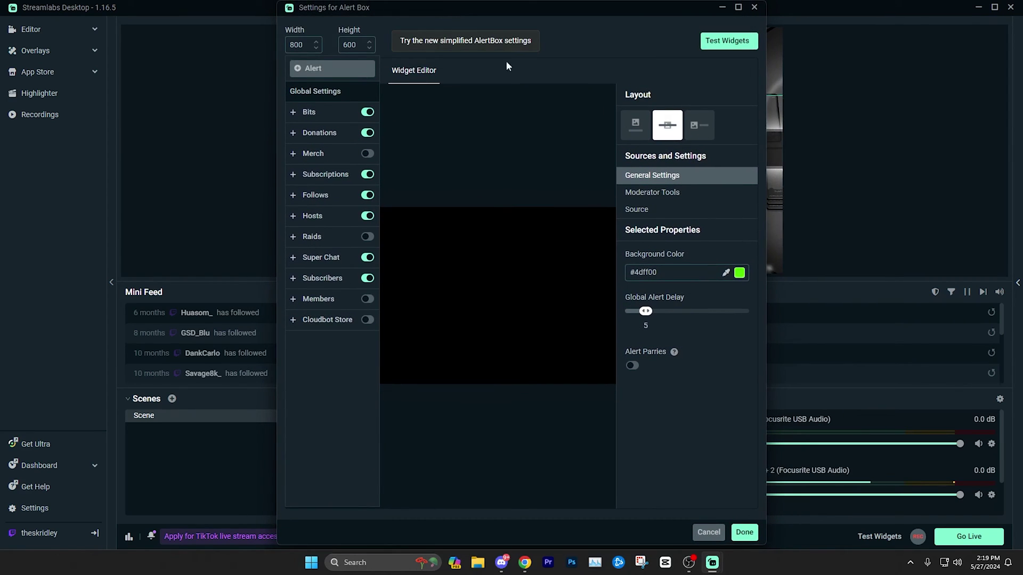
click(745, 533)
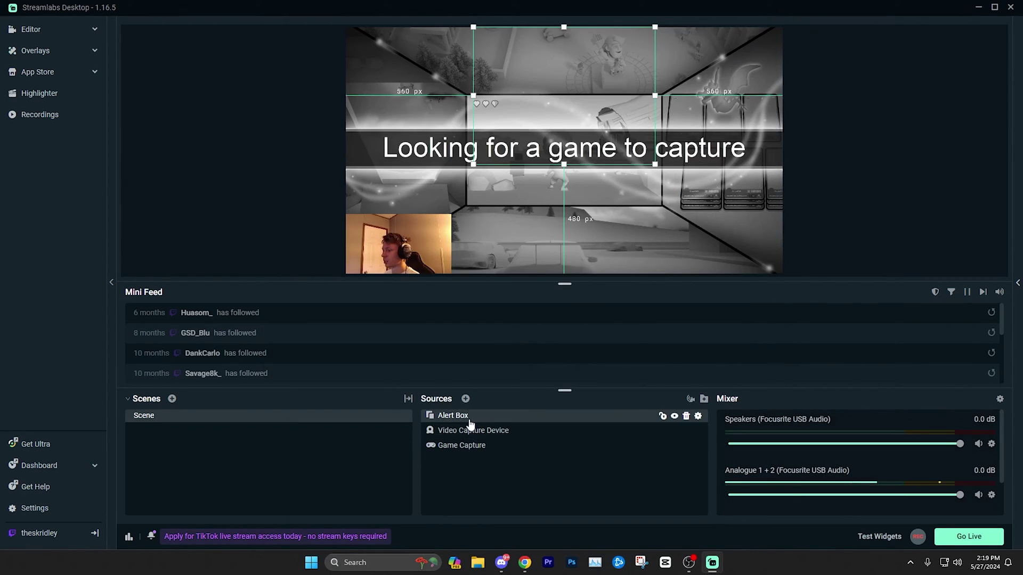
mouse_move(578, 109)
mouse_down()
mouse_move(568, 129)
mouse_move(560, 118)
mouse_move(573, 107)
mouse_move(511, 104)
mouse_move(566, 101)
mouse_up()
click(855, 135)
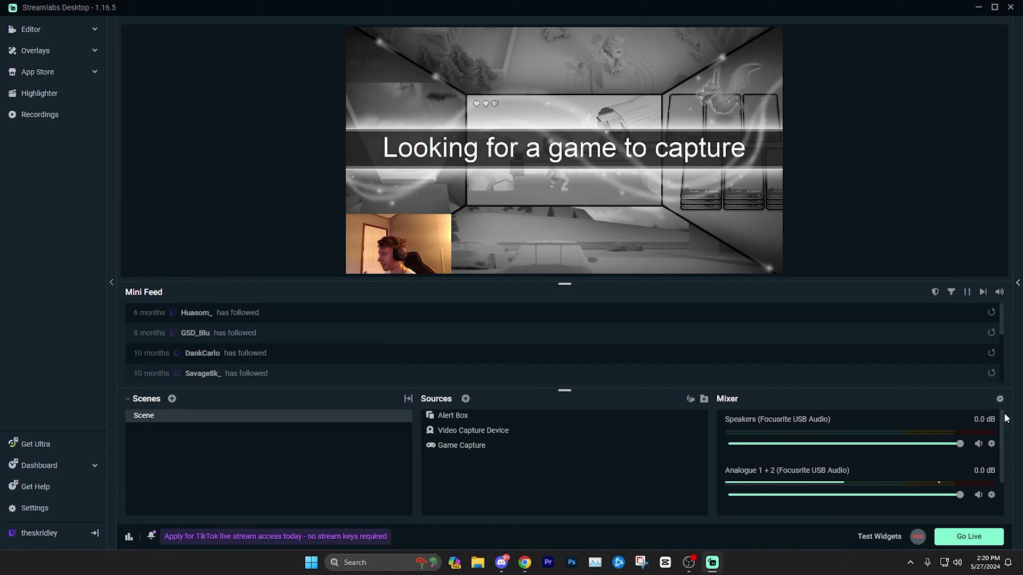
Step: Scroll the Mixer through the Speakers, Analogue 1 + 2 and Video Capture Device channels
mouse_move(1007, 430)
mouse_down()
mouse_move(1007, 474)
mouse_move(1000, 424)
mouse_move(1007, 477)
mouse_move(1000, 417)
mouse_move(1003, 433)
mouse_up()
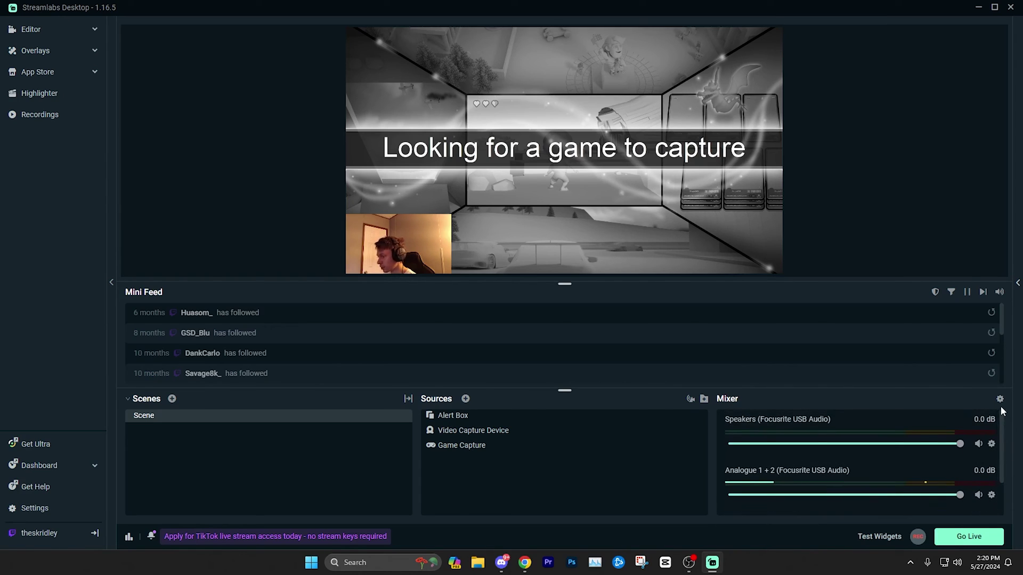
drag(998, 427, 811, 474)
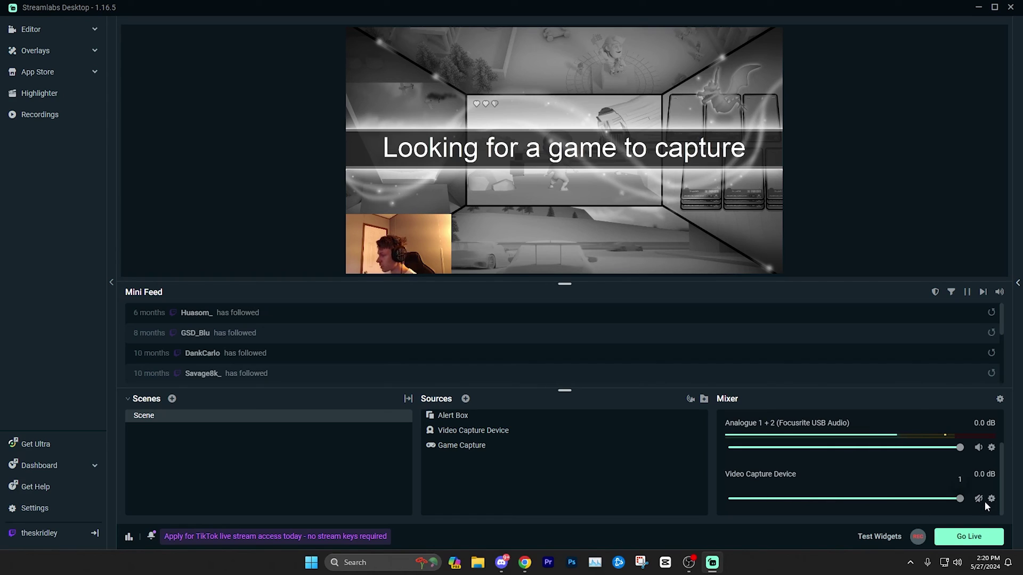
drag(997, 491, 1007, 462)
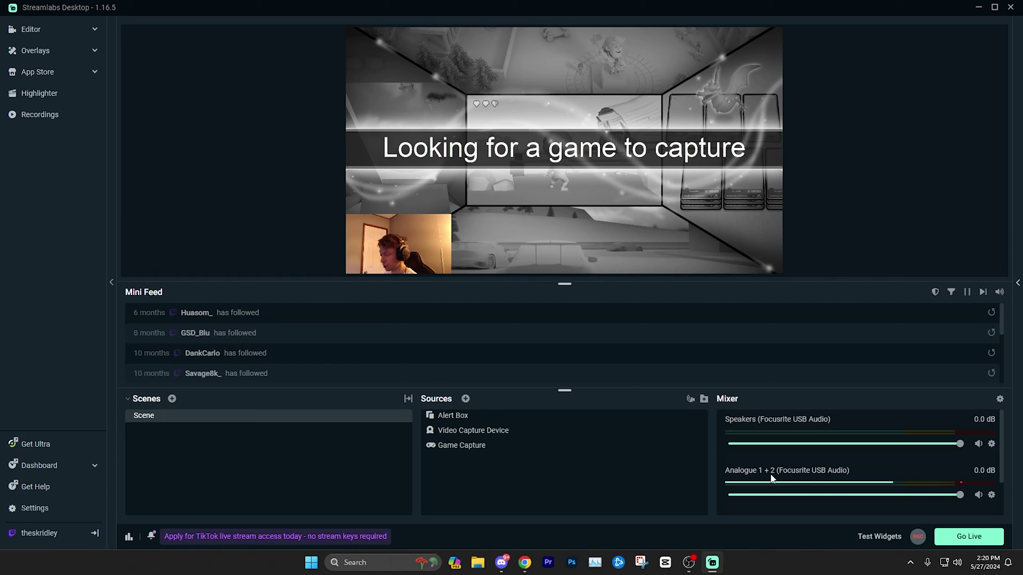
Step: Add a Noise Suppression filter to the Analogue 1 + 2 mic
click(991, 495)
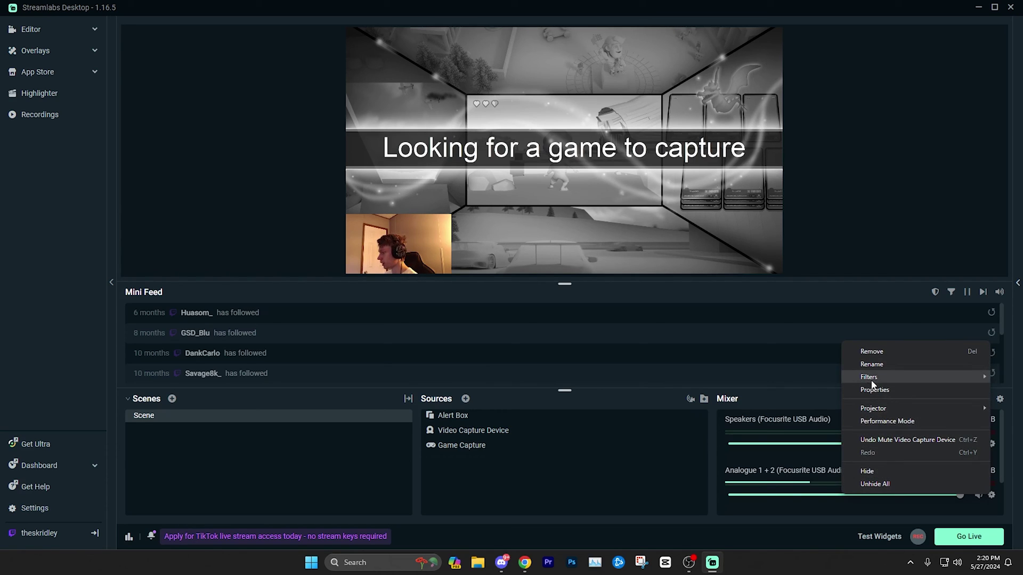
mouse_move(872, 383)
click(818, 387)
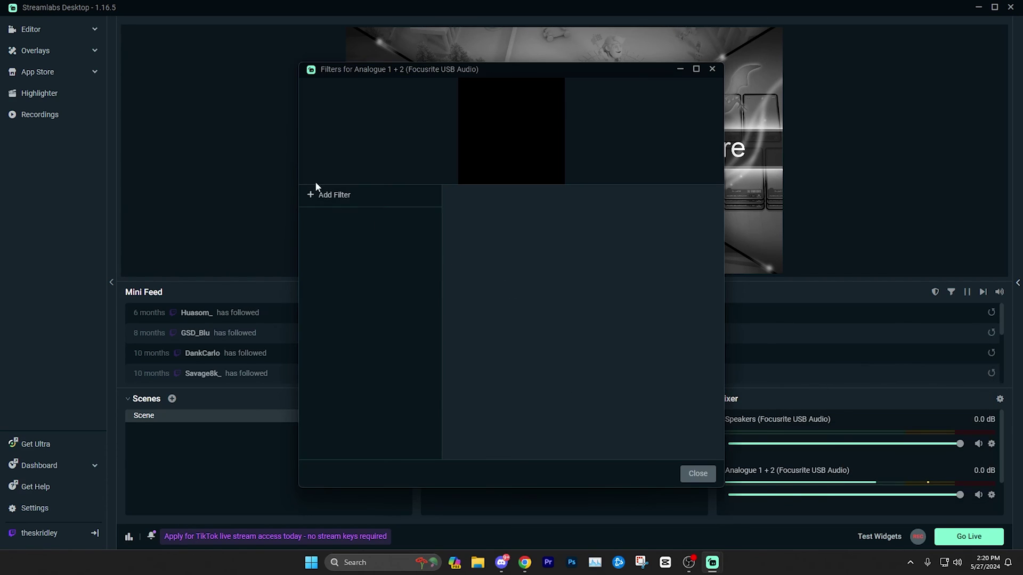
click(319, 195)
click(519, 156)
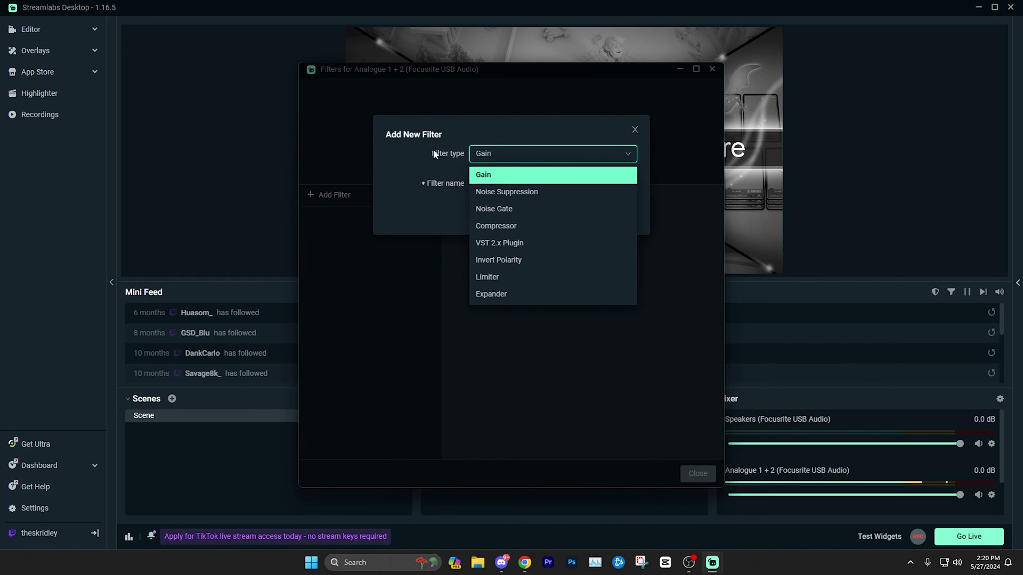
click(514, 200)
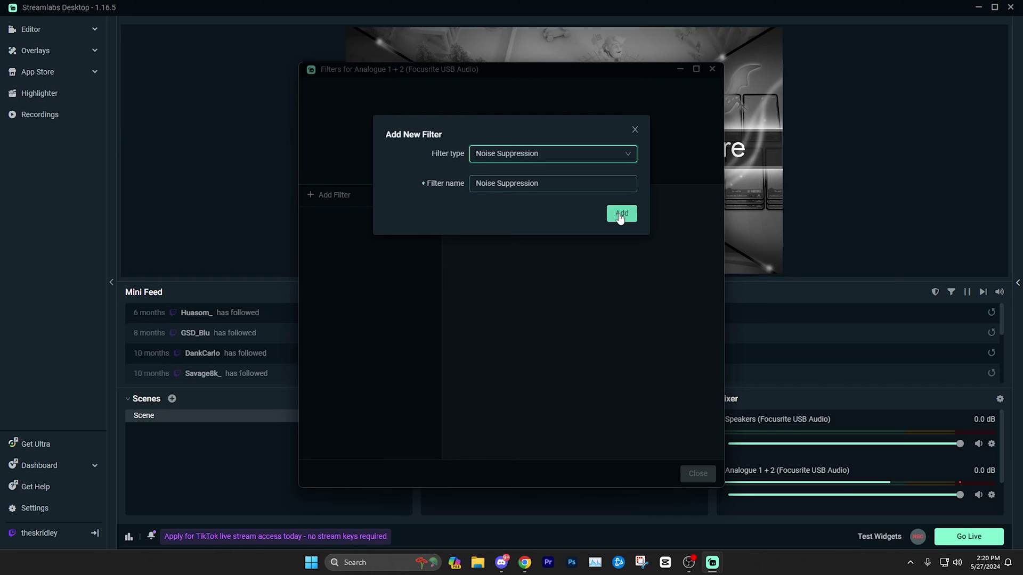
click(620, 215)
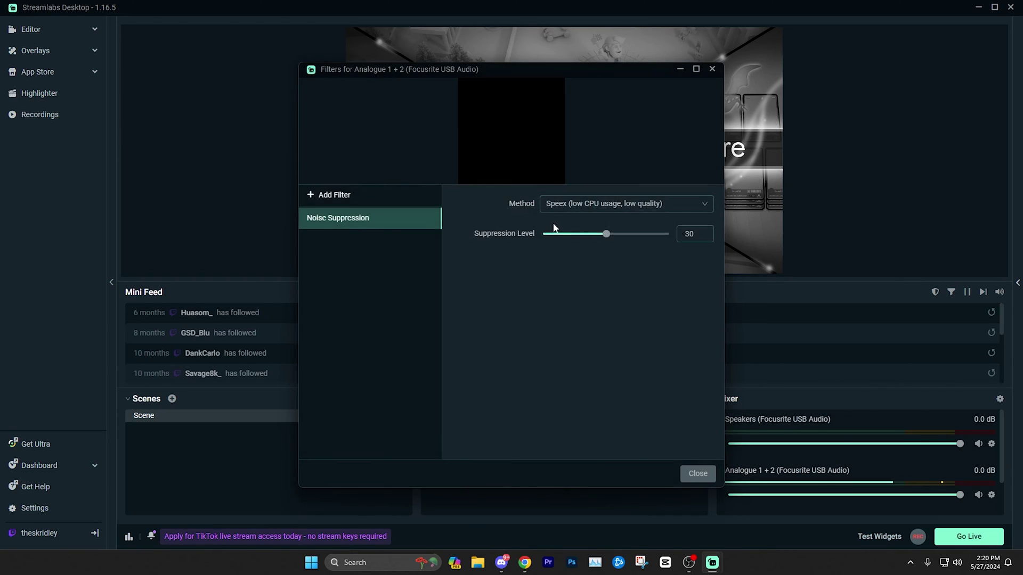
Step: Set the Noise Suppression method to RNNoise after comparing it with Speex
click(586, 204)
click(568, 245)
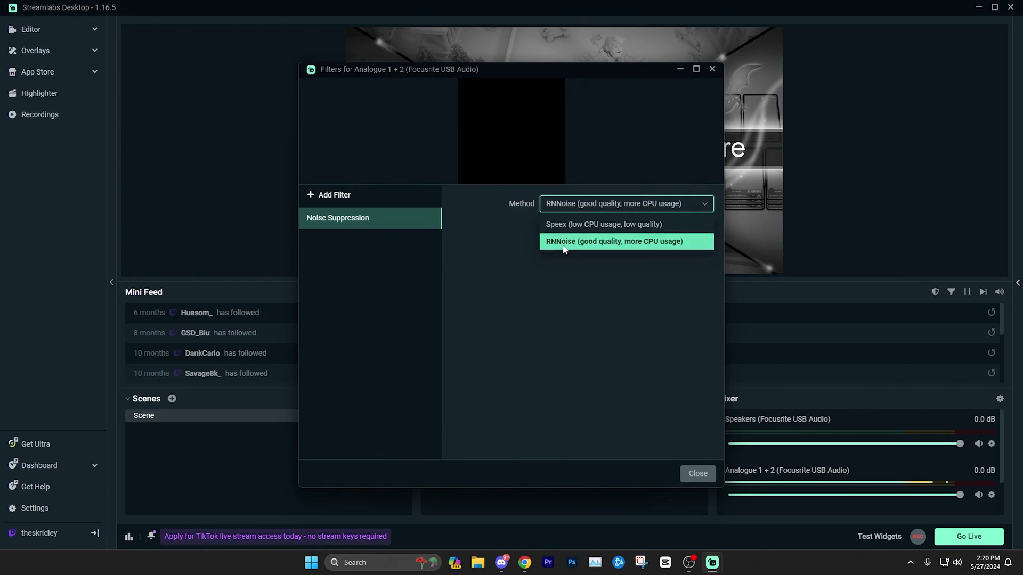
click(574, 208)
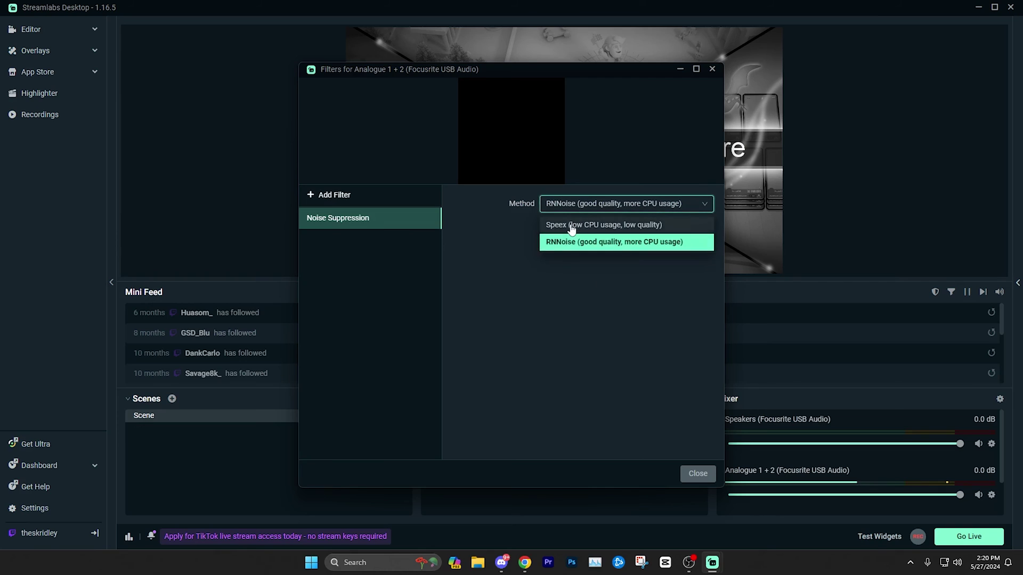
click(574, 223)
click(573, 213)
click(529, 289)
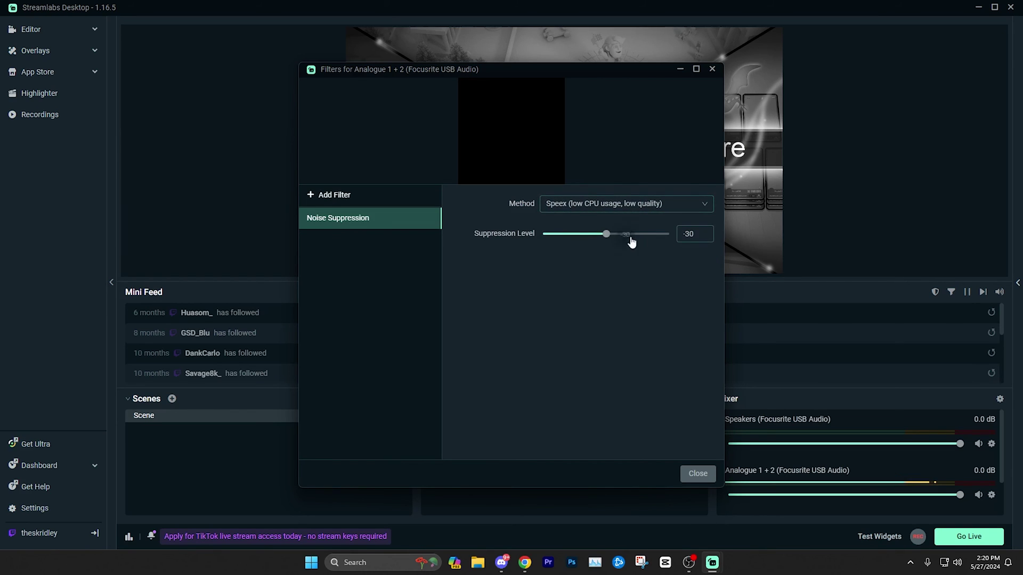
click(592, 205)
click(577, 244)
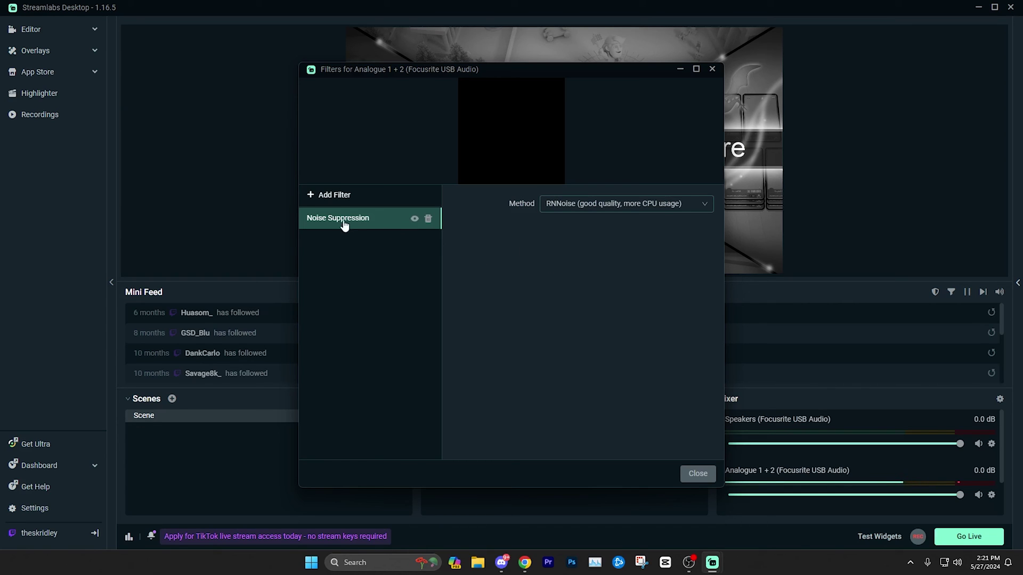
Step: Add a Noise Gate filter to the mic, closing at -32 and opening at -26
click(312, 196)
click(522, 156)
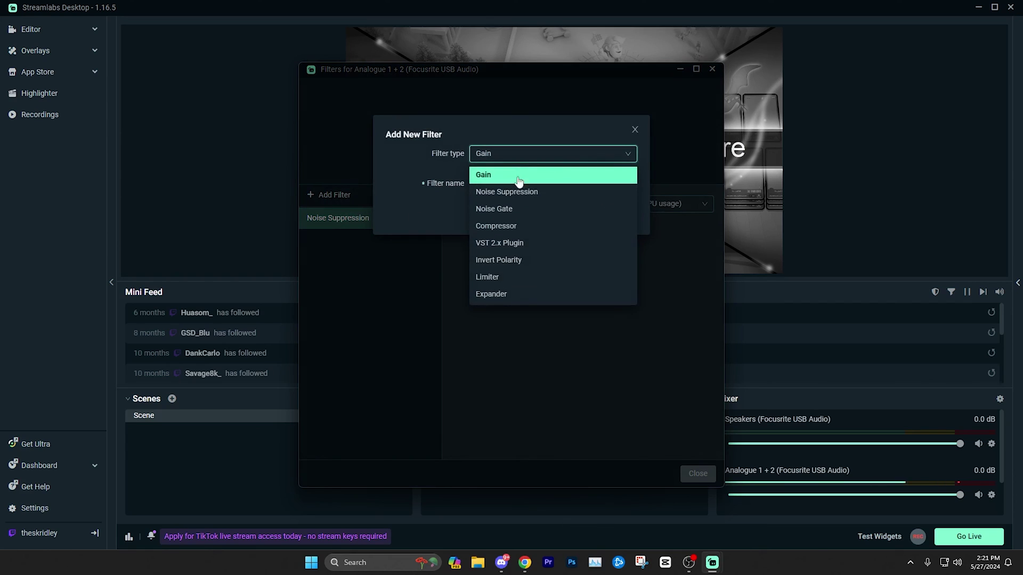
click(518, 209)
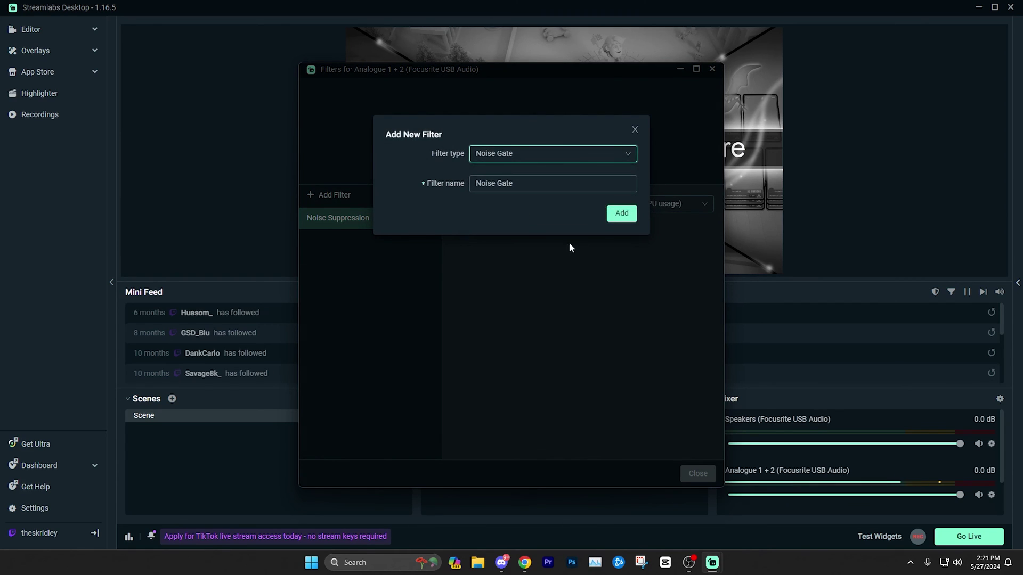
click(619, 212)
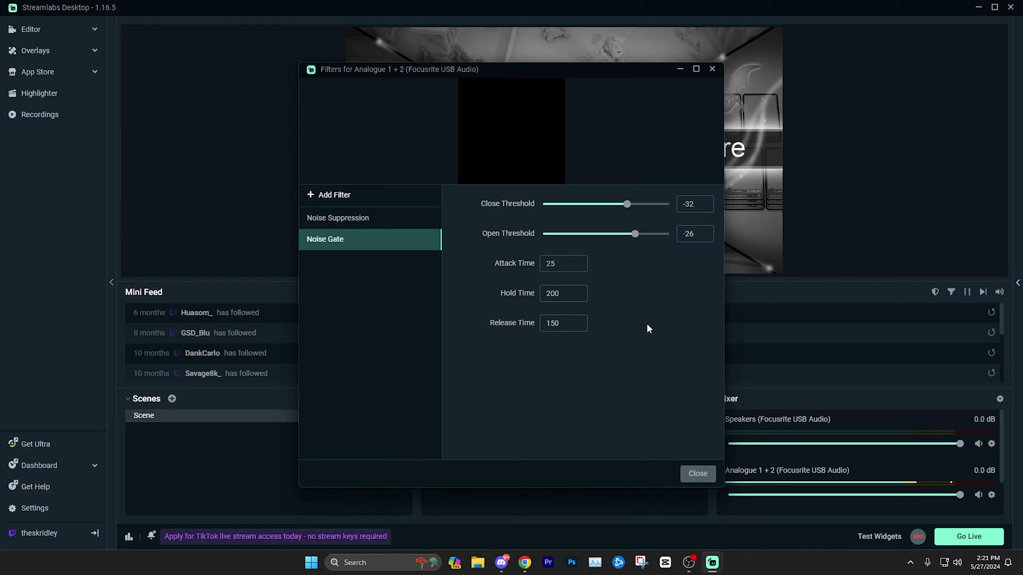
Step: Close the mic's filters and bring up the filters window for the Game Capture source
key(Escape)
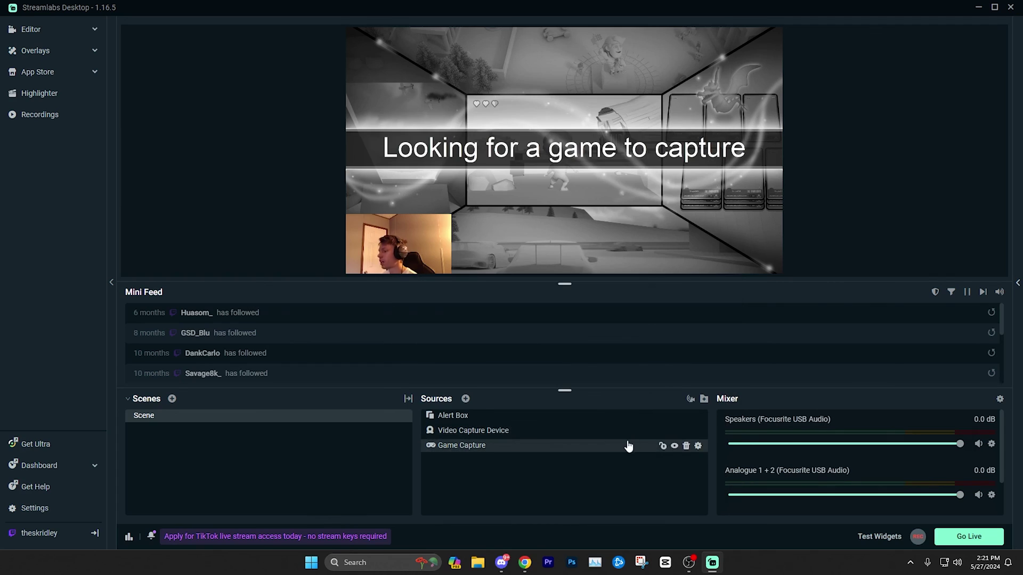
click(495, 446)
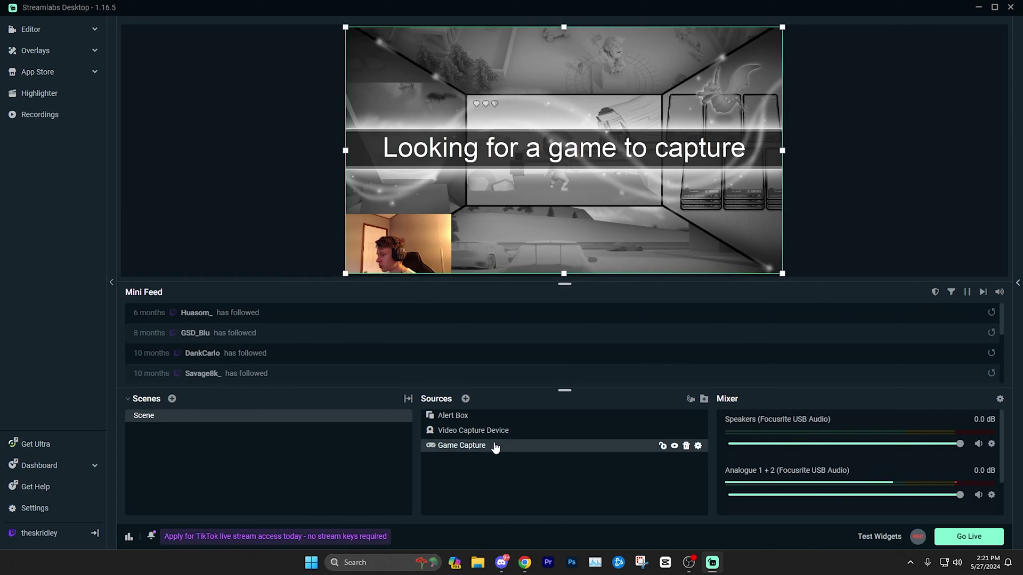
right_click(499, 446)
mouse_move(543, 357)
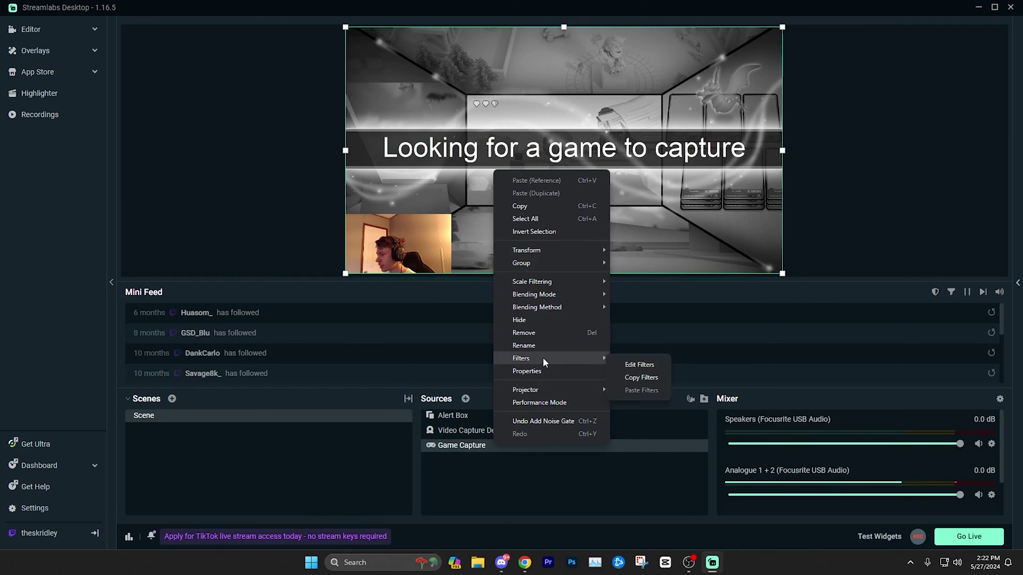
click(637, 365)
Step: Add a Color Correction filter to Game Capture with saturation 0.10, then close filters
click(339, 254)
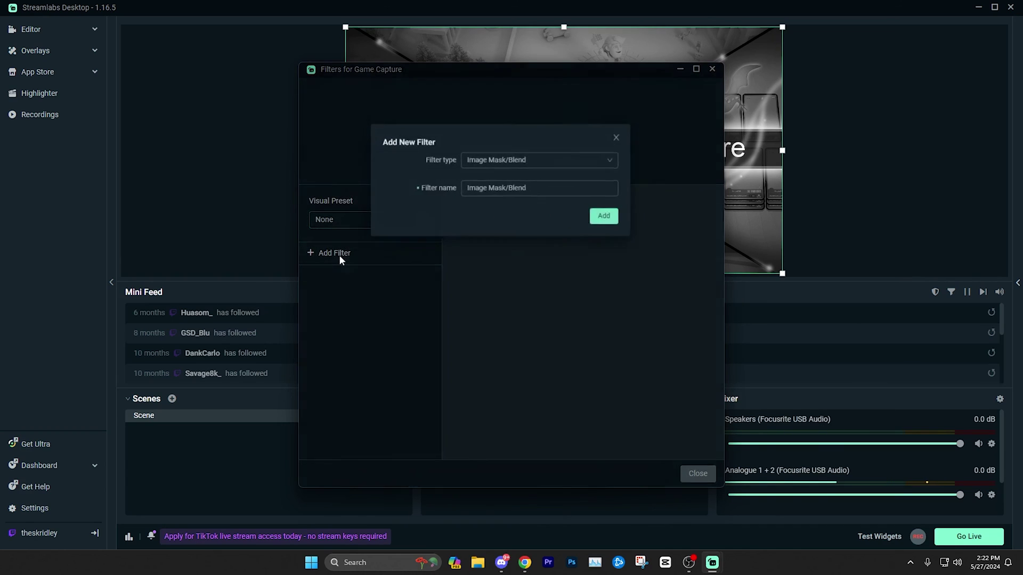
click(528, 157)
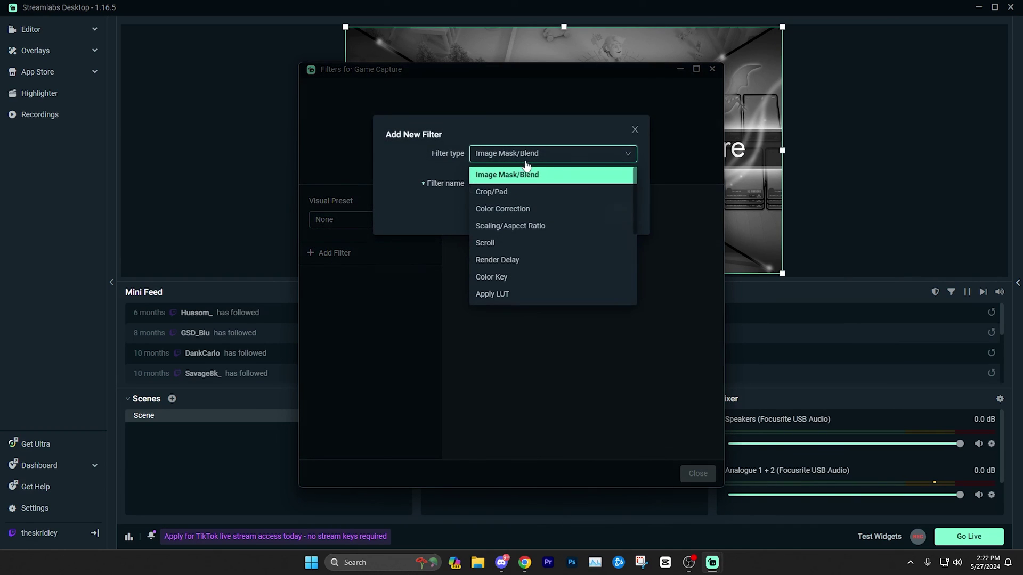
click(504, 215)
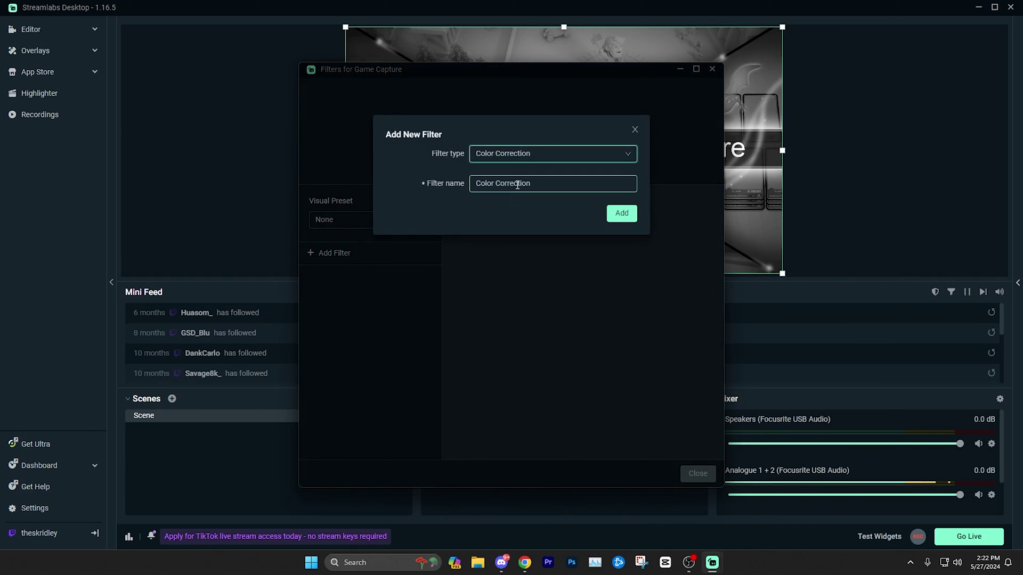
click(622, 215)
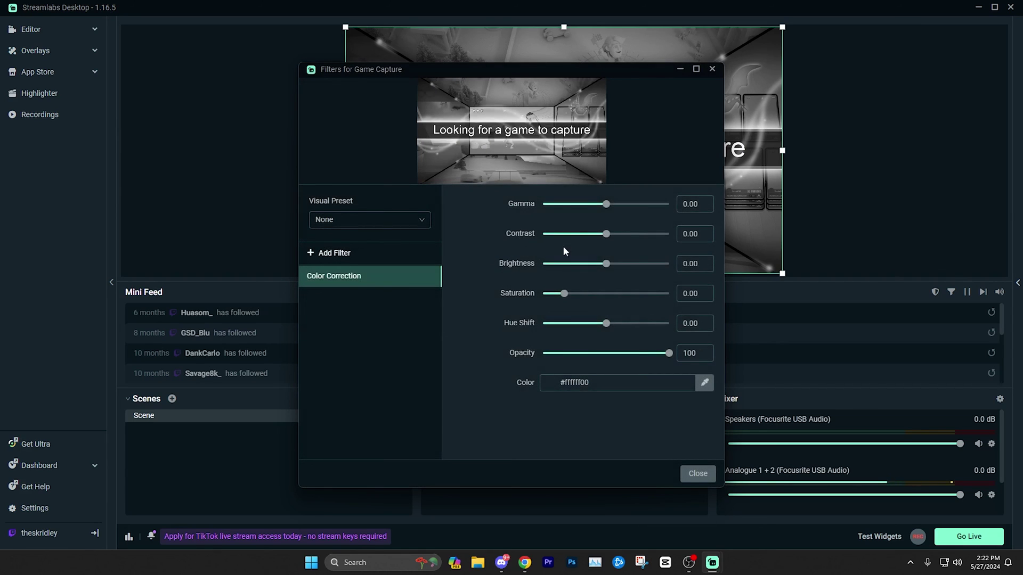
drag(568, 298, 569, 300)
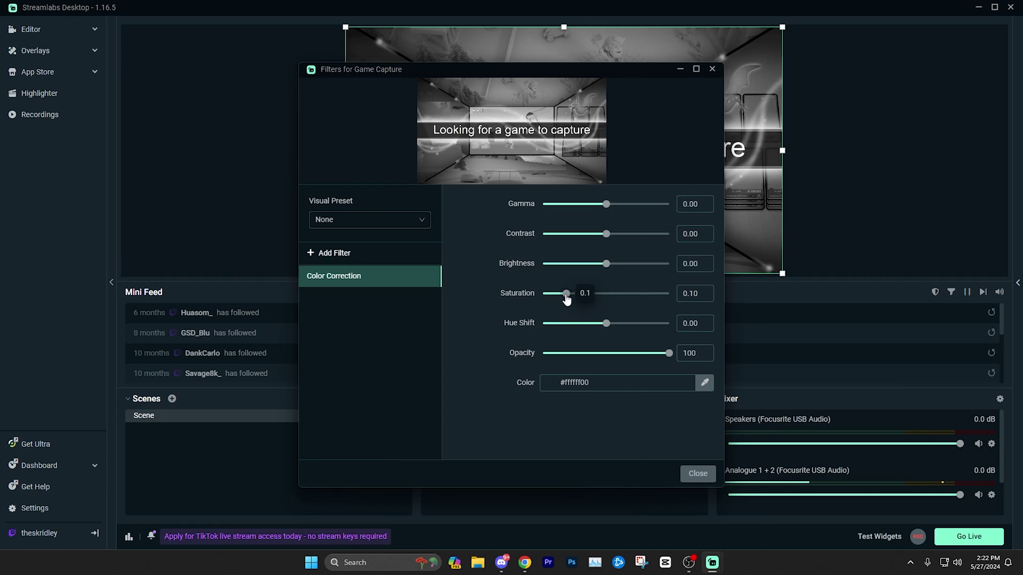
drag(568, 300, 566, 300)
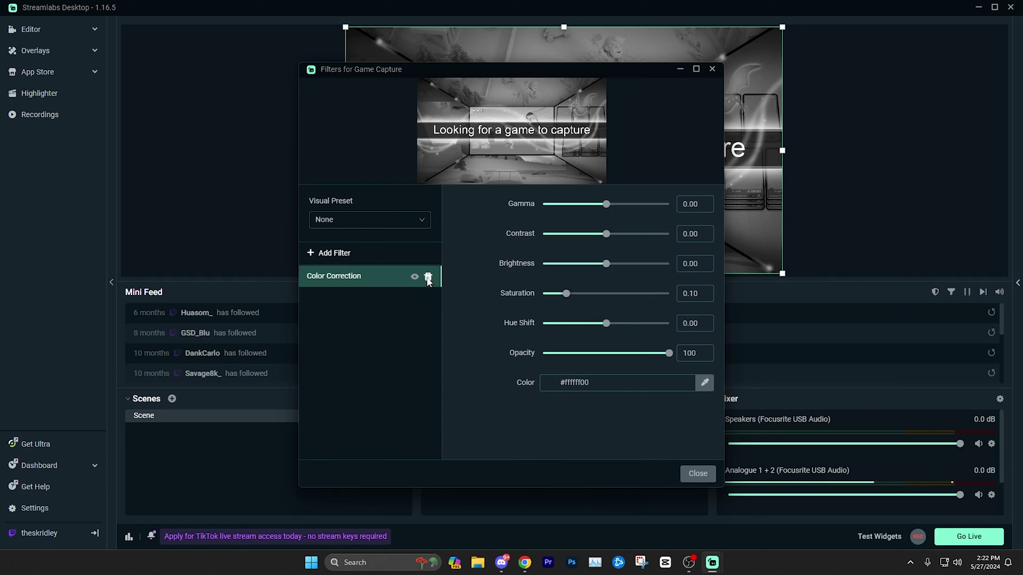
key(Escape)
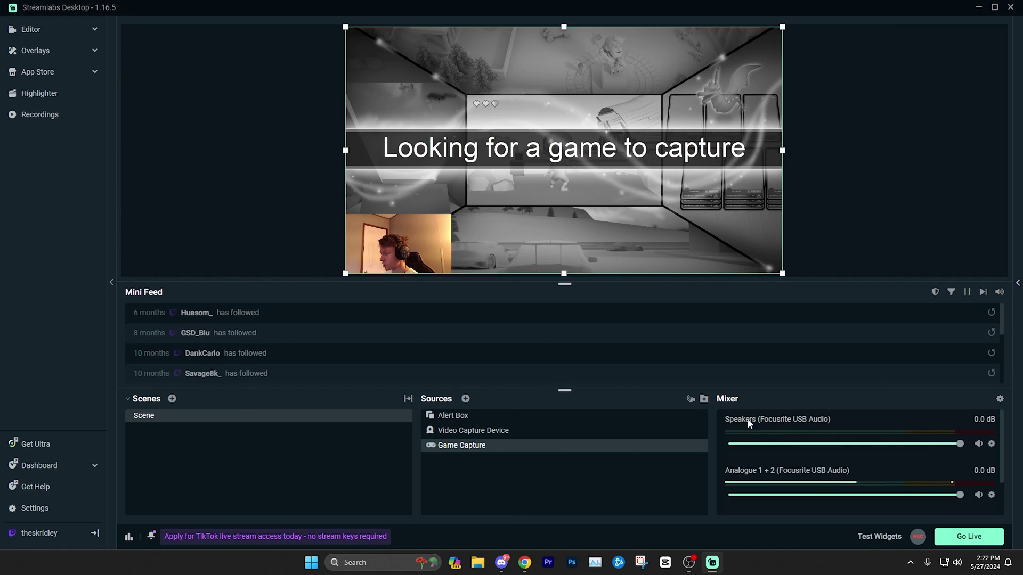
Step: Drag the Speakers (Focusrite USB Audio) fader down to -16.9 dB and deselect Game Capture
drag(957, 448, 863, 450)
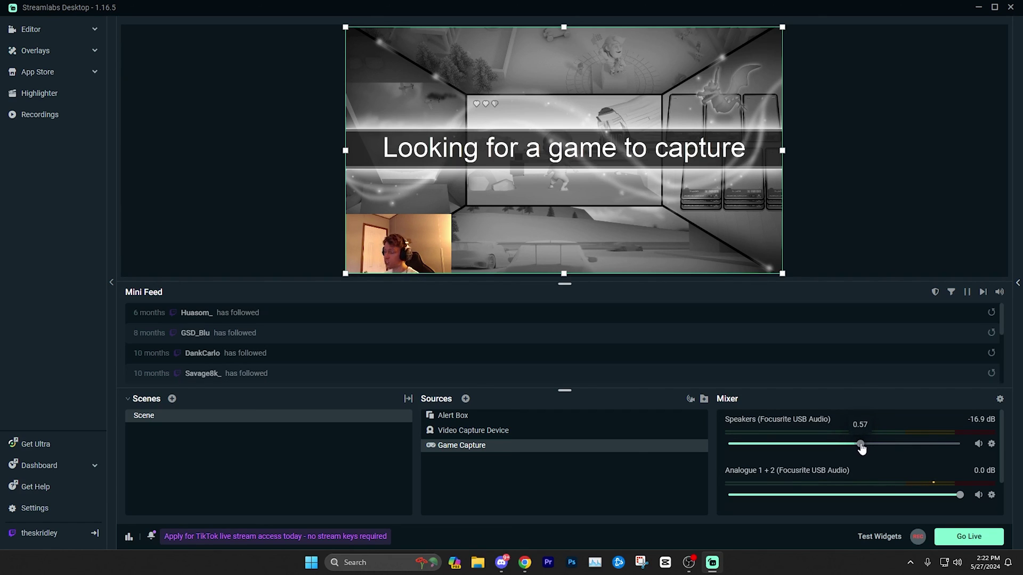
click(232, 438)
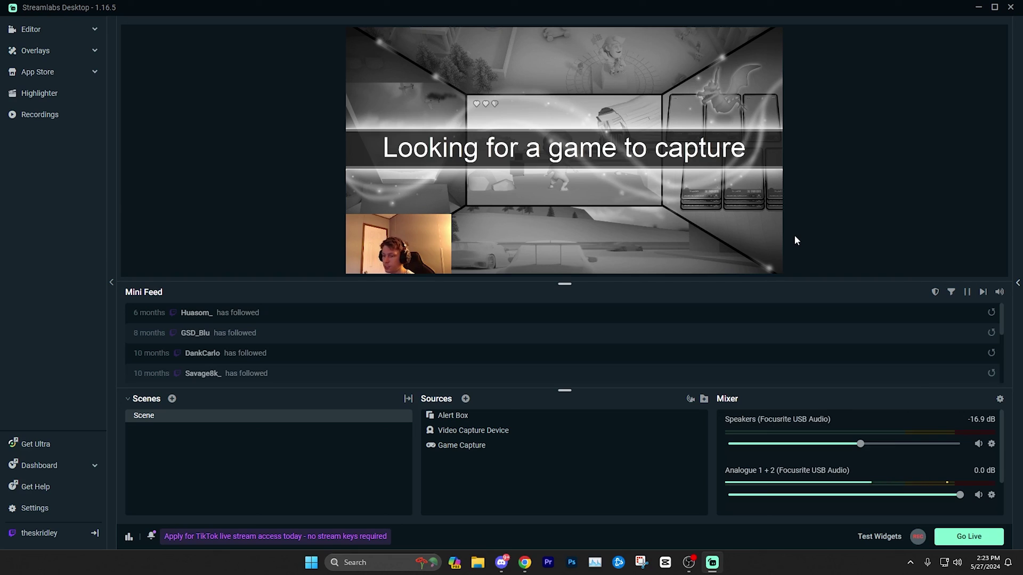
Step: On the Advanced settings page, uncheck 'Enable new networking code' under Network and exit Settings
click(35, 507)
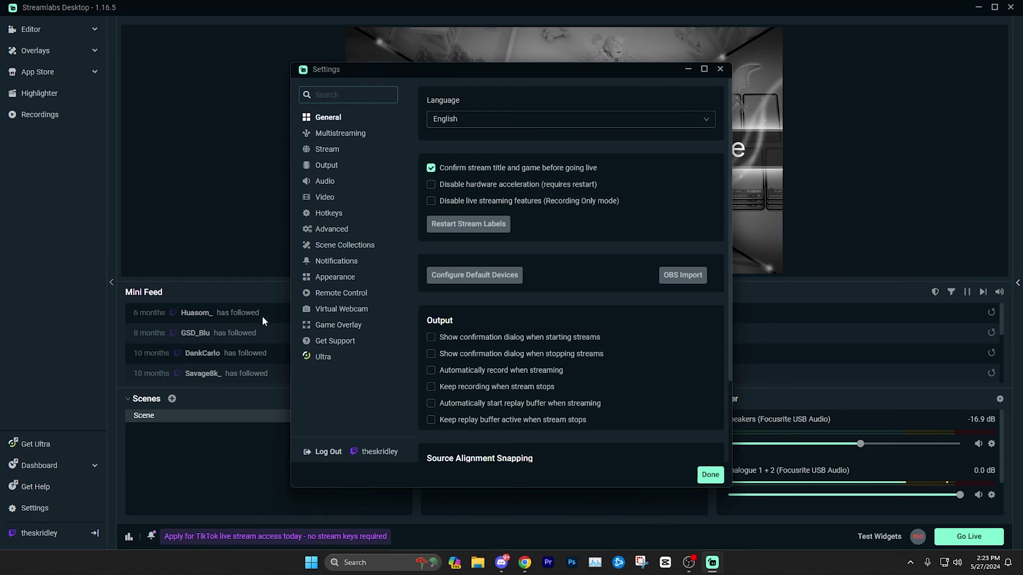
click(331, 228)
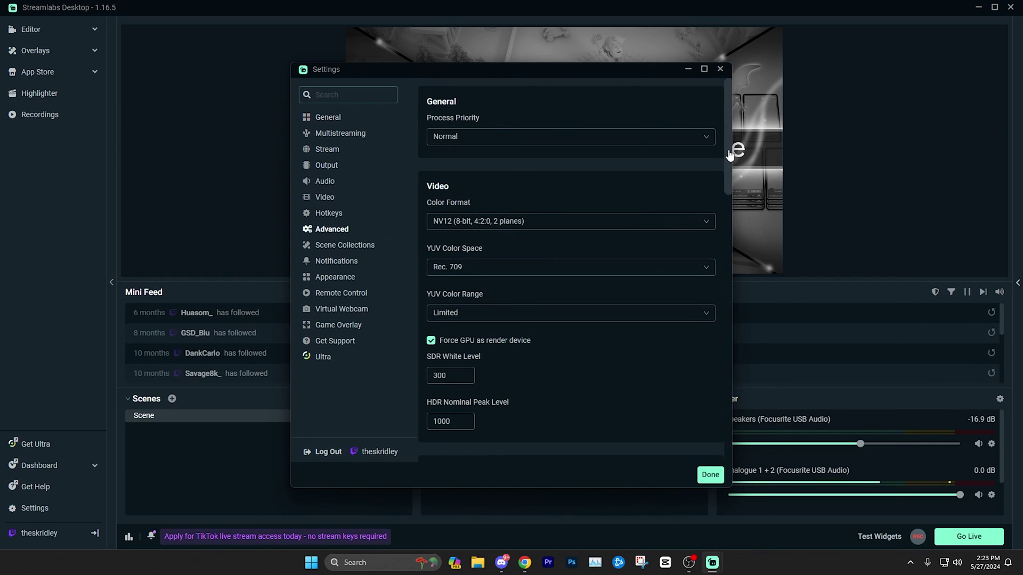
drag(731, 152, 725, 421)
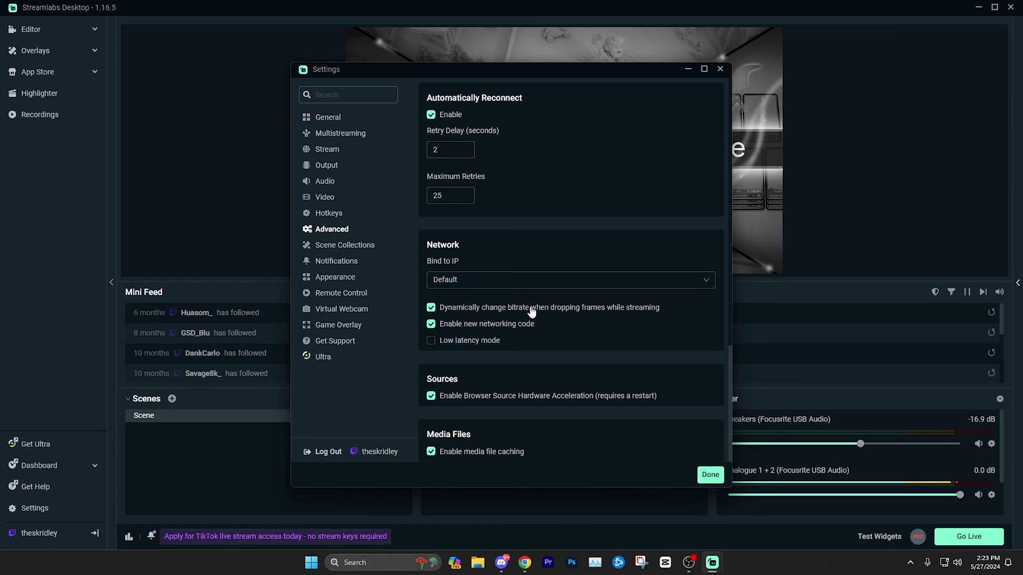
click(431, 325)
key(Escape)
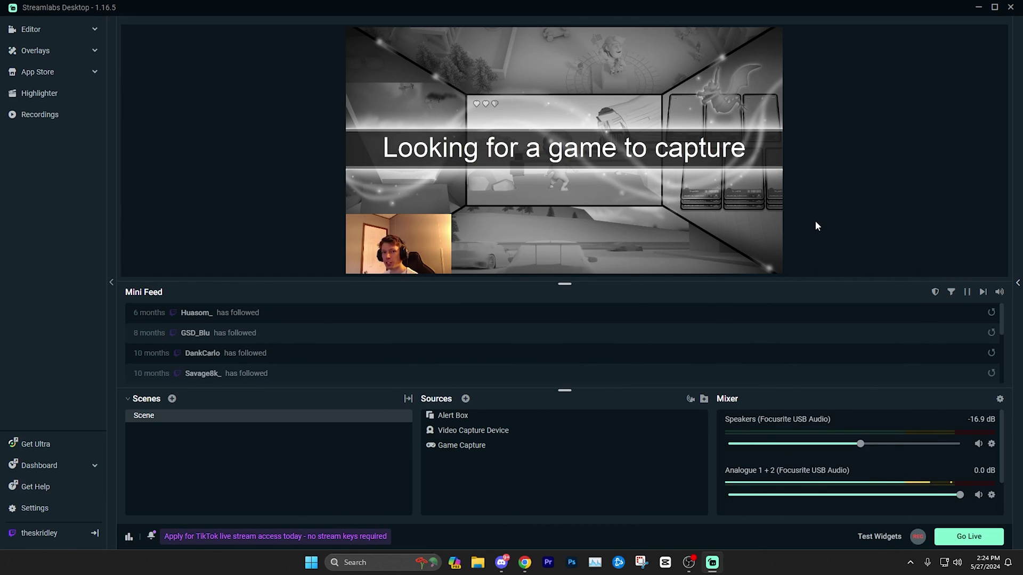